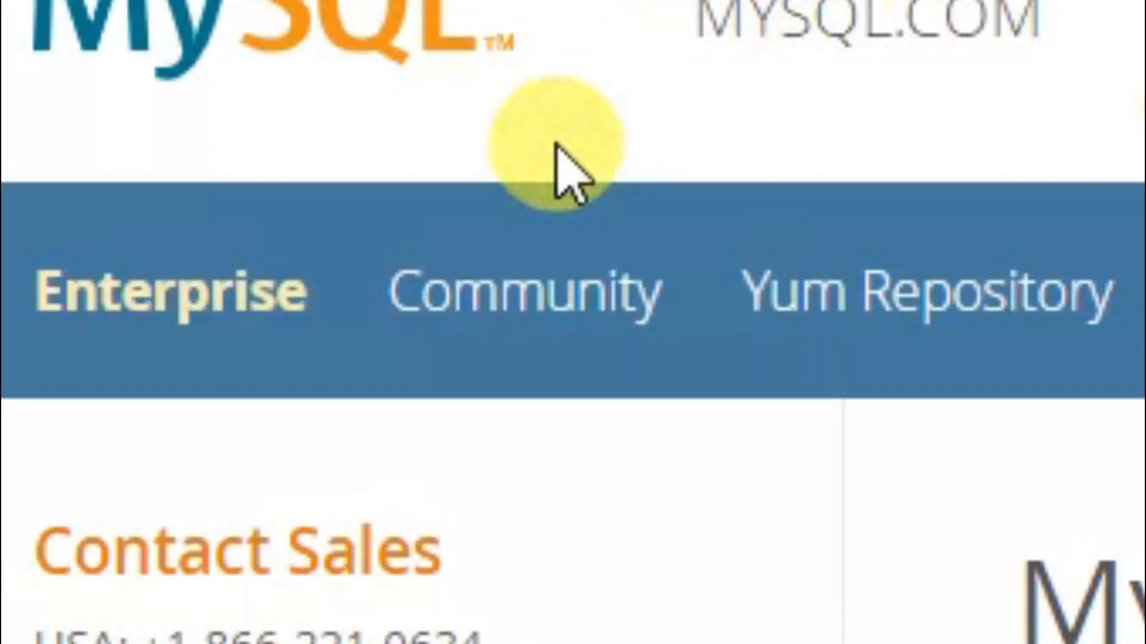
# - From the Community section, go to the MySQL Community Server page and find the Windows installer
pyautogui.click(540, 305)
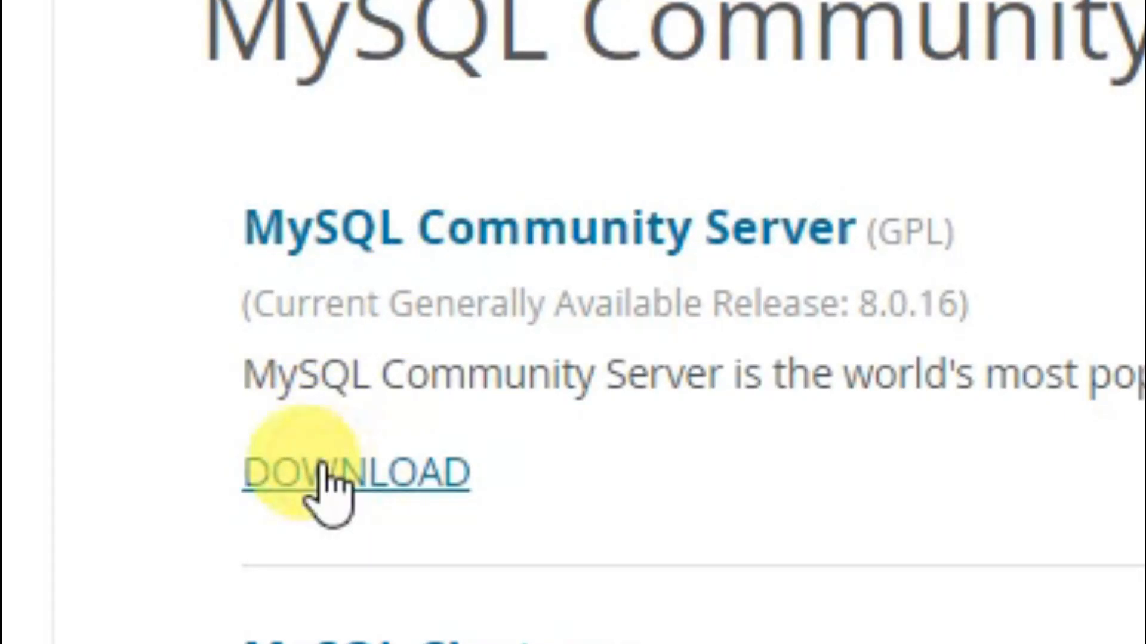
pyautogui.click(325, 471)
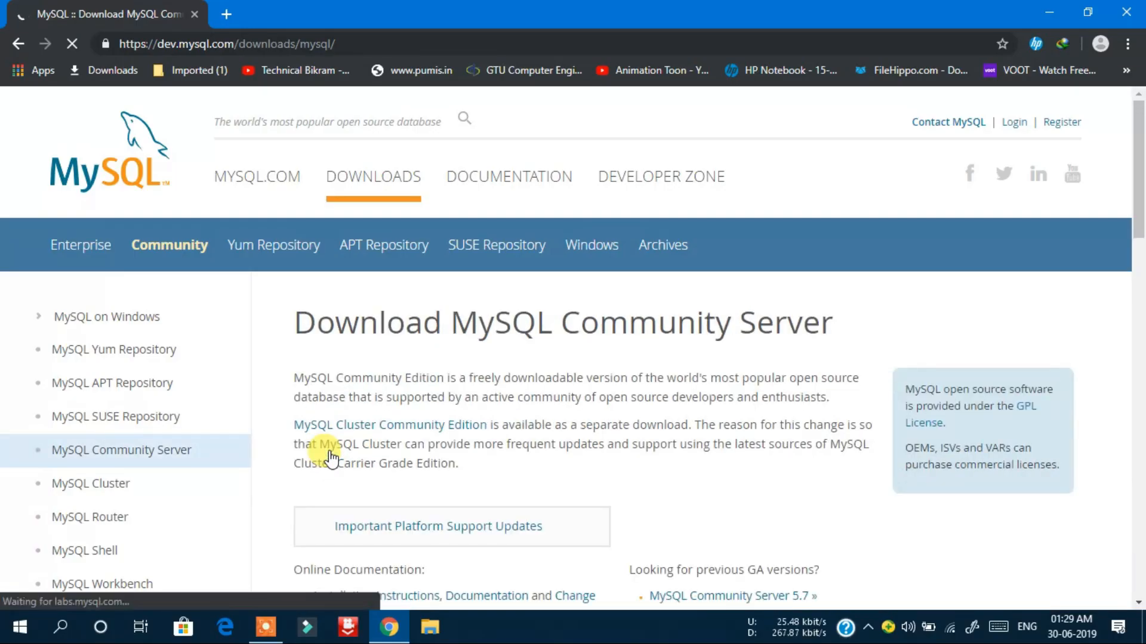
pyautogui.scroll(-8, 545, 528)
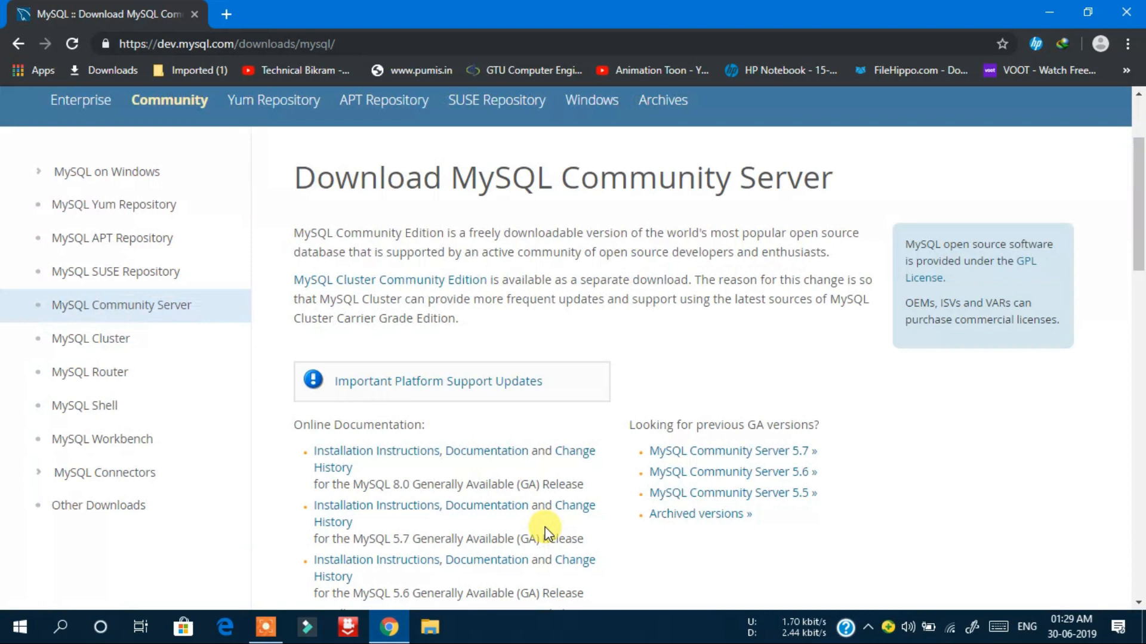
pyautogui.scroll(-7, 545, 528)
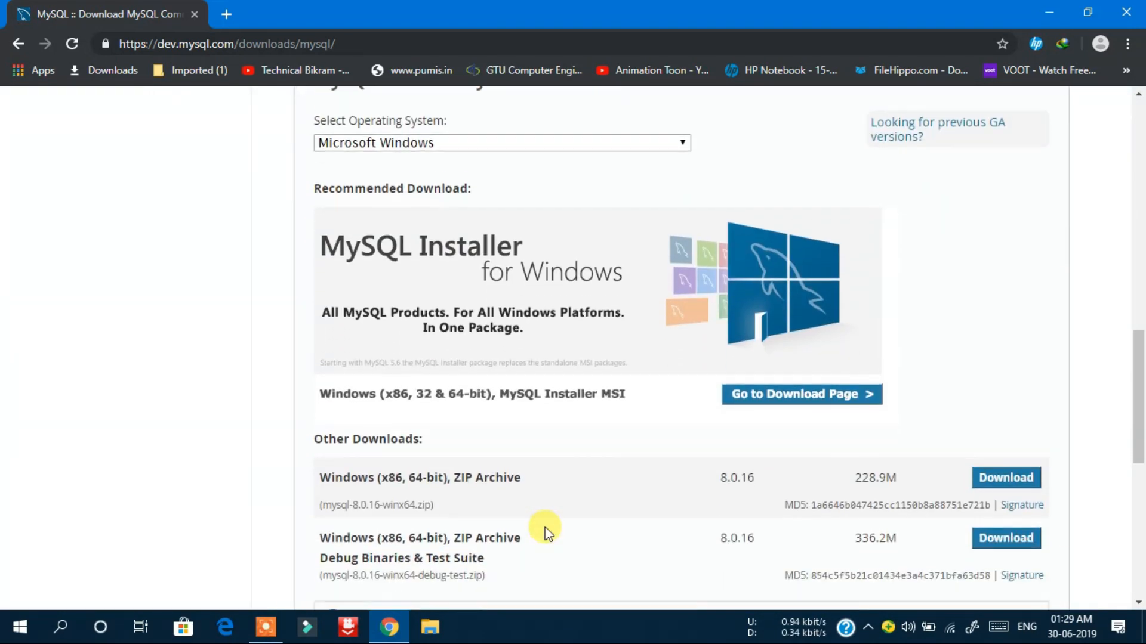
pyautogui.scroll(-1, 544, 528)
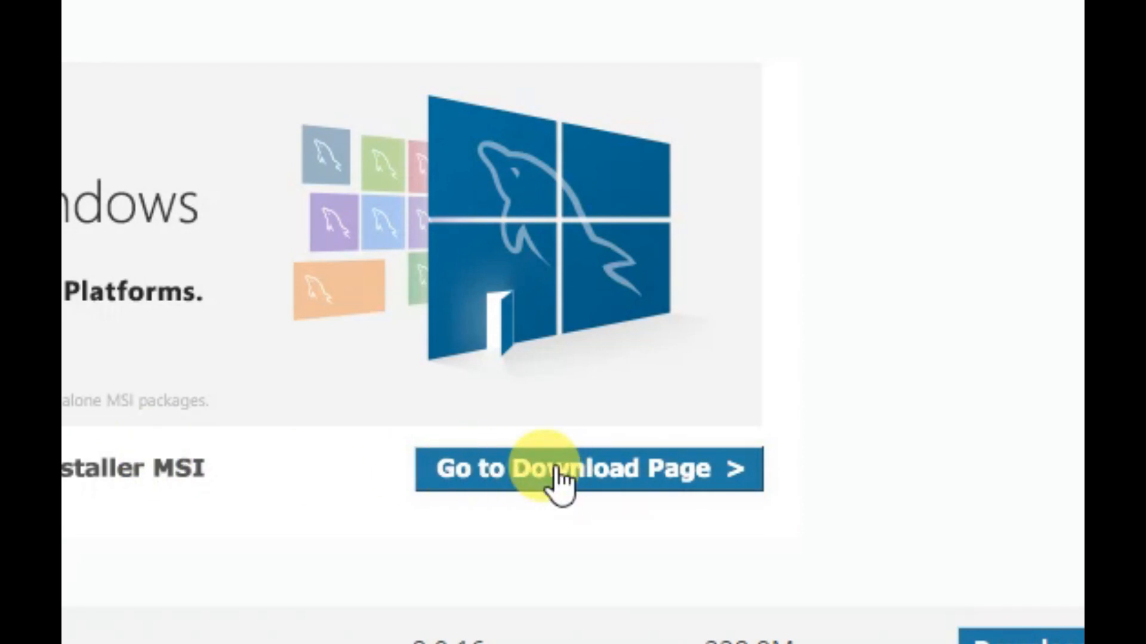
# - Open the MySQL Installer download page and choose the 20.0M web-community 8.0.16 MSI
pyautogui.click(561, 477)
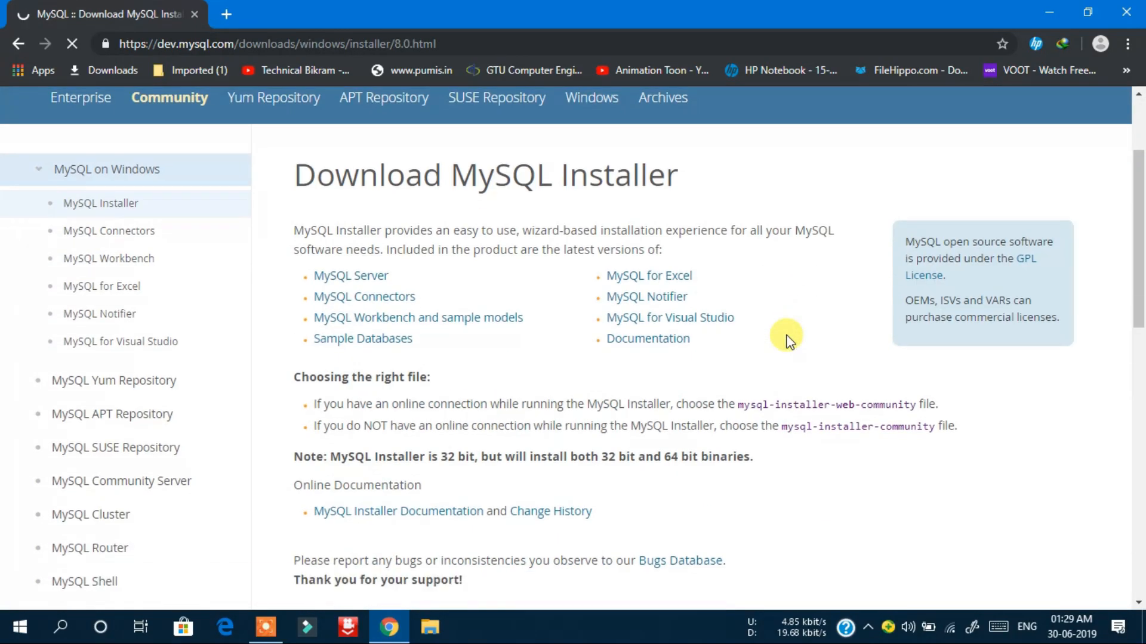
pyautogui.scroll(-5, 788, 340)
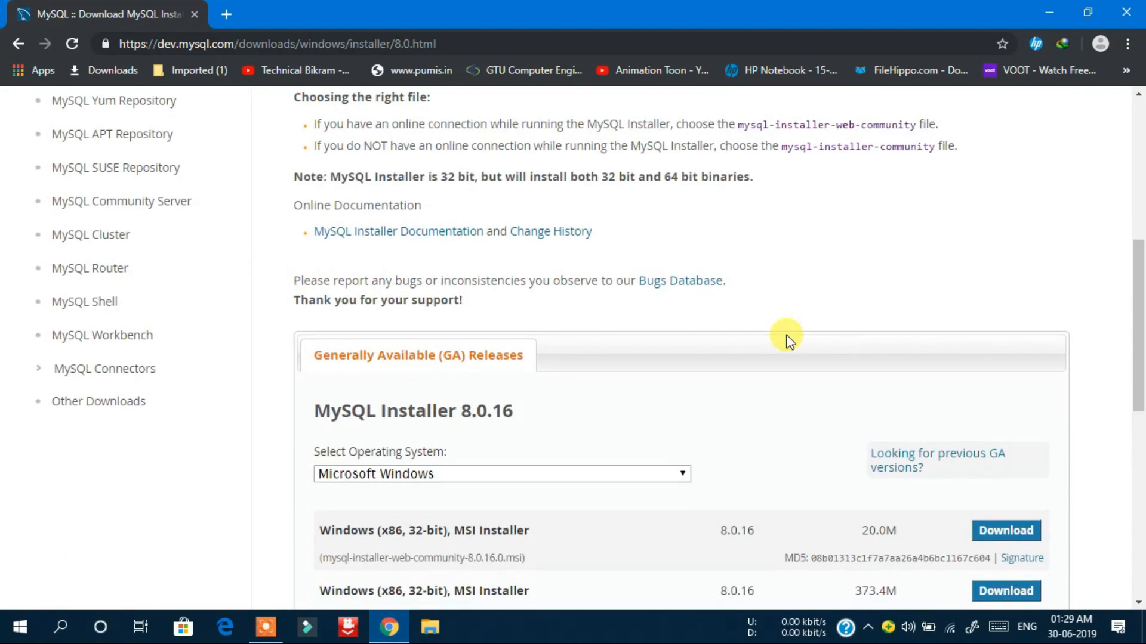
pyautogui.scroll(-4, 788, 341)
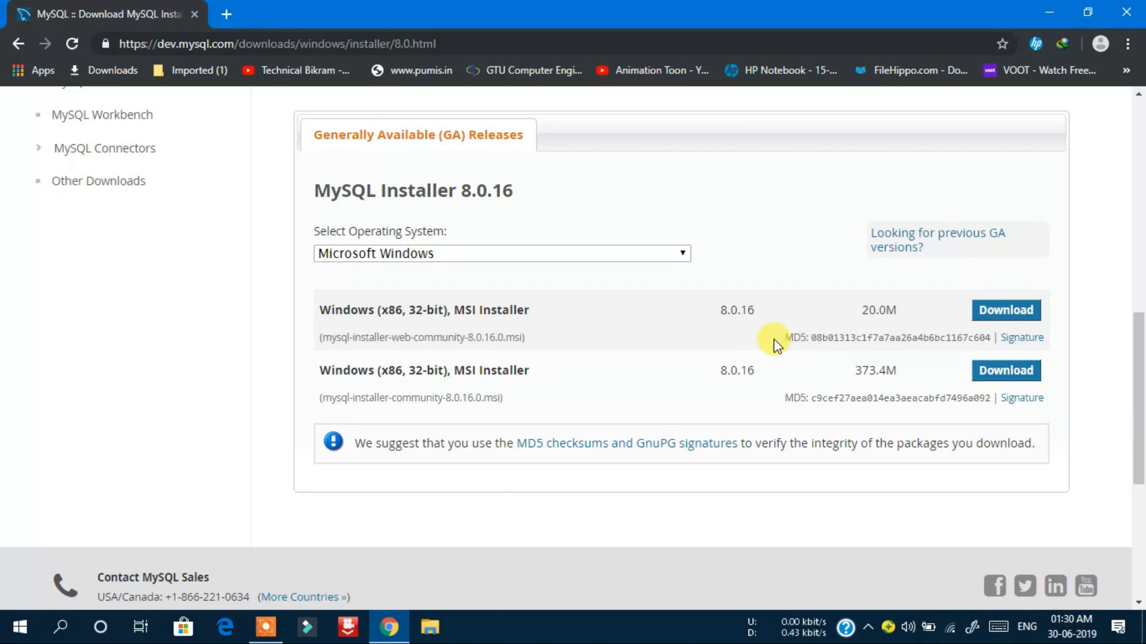
pyautogui.scroll(-1, 774, 345)
pyautogui.scroll(2, 773, 340)
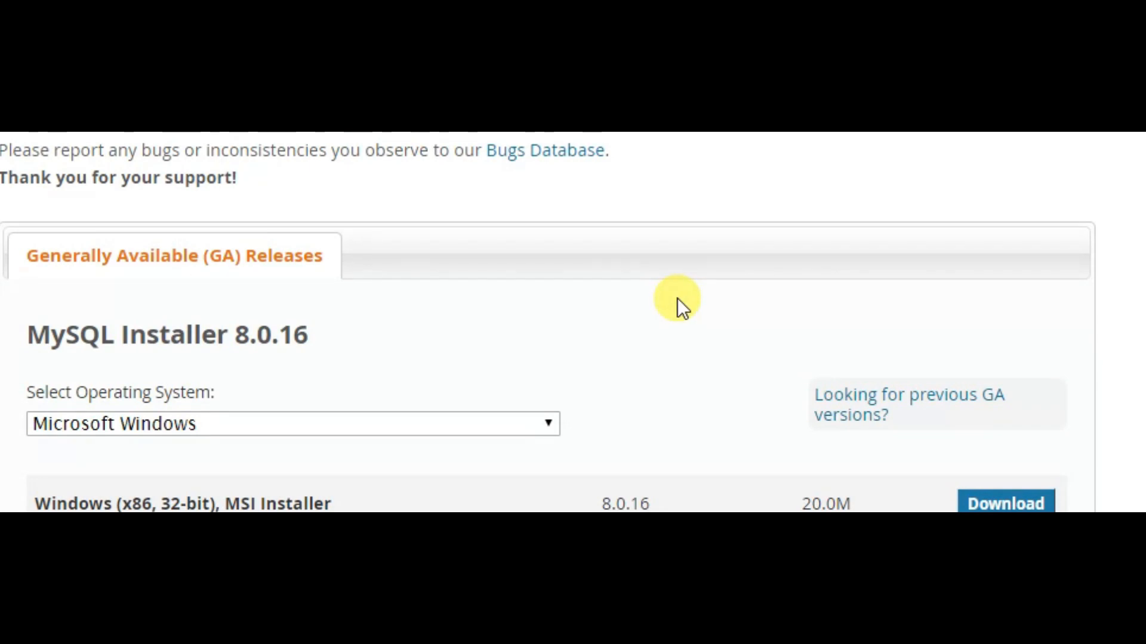
pyautogui.scroll(-2, 678, 299)
pyautogui.scroll(-1, 678, 298)
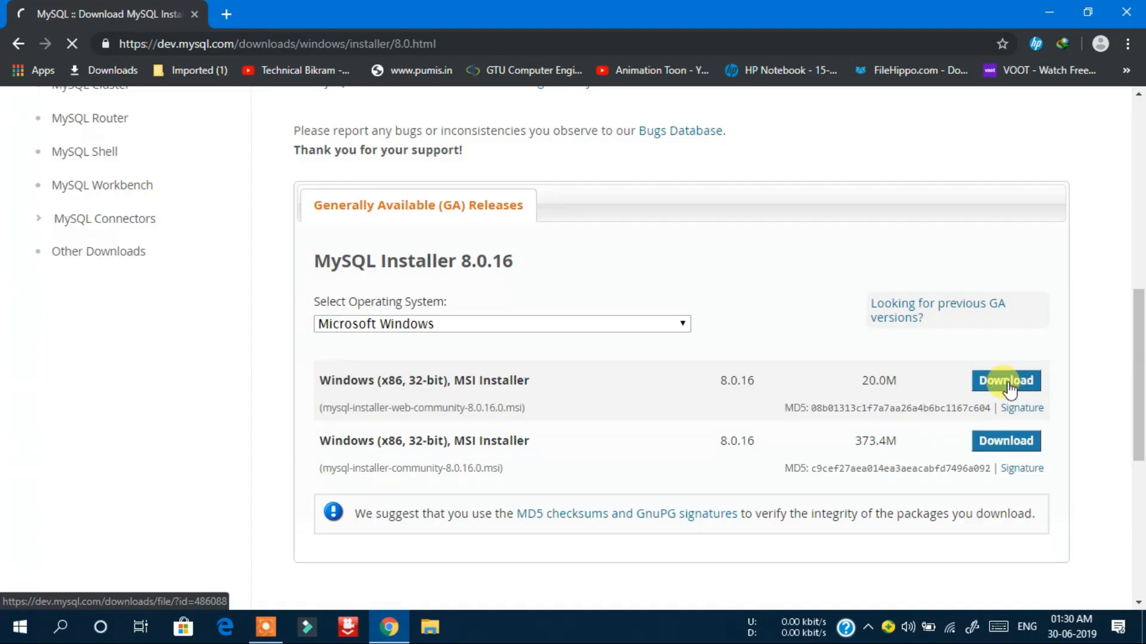
pyautogui.click(1011, 361)
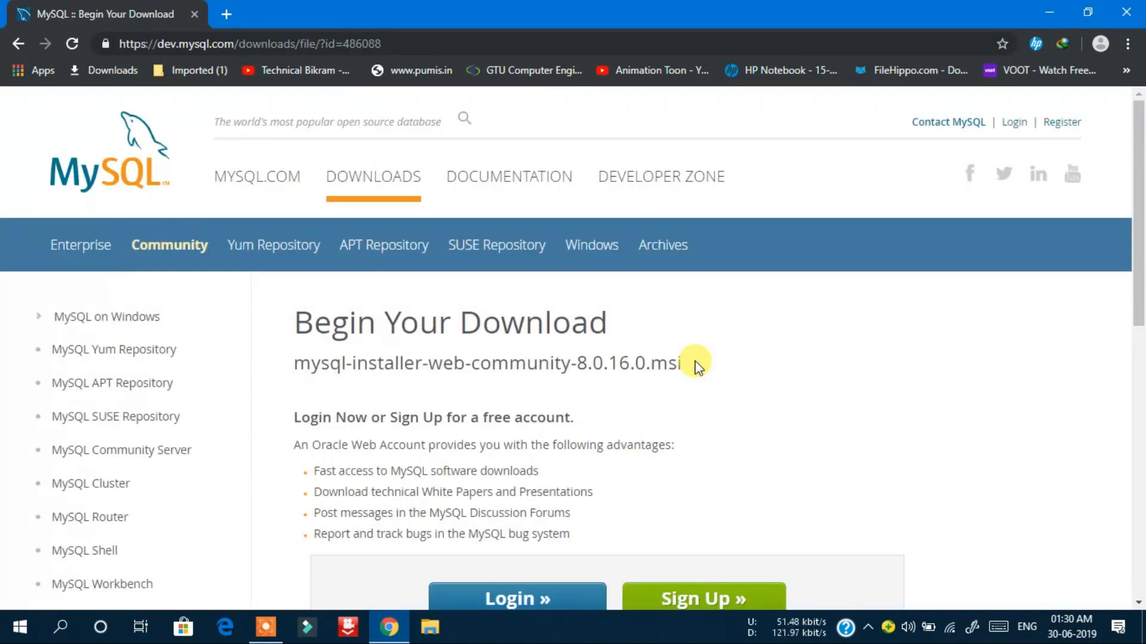
# - Download mysql-installer-web-community-8.0.16.0.msi without logging in and open its folder
pyautogui.scroll(-4, 694, 360)
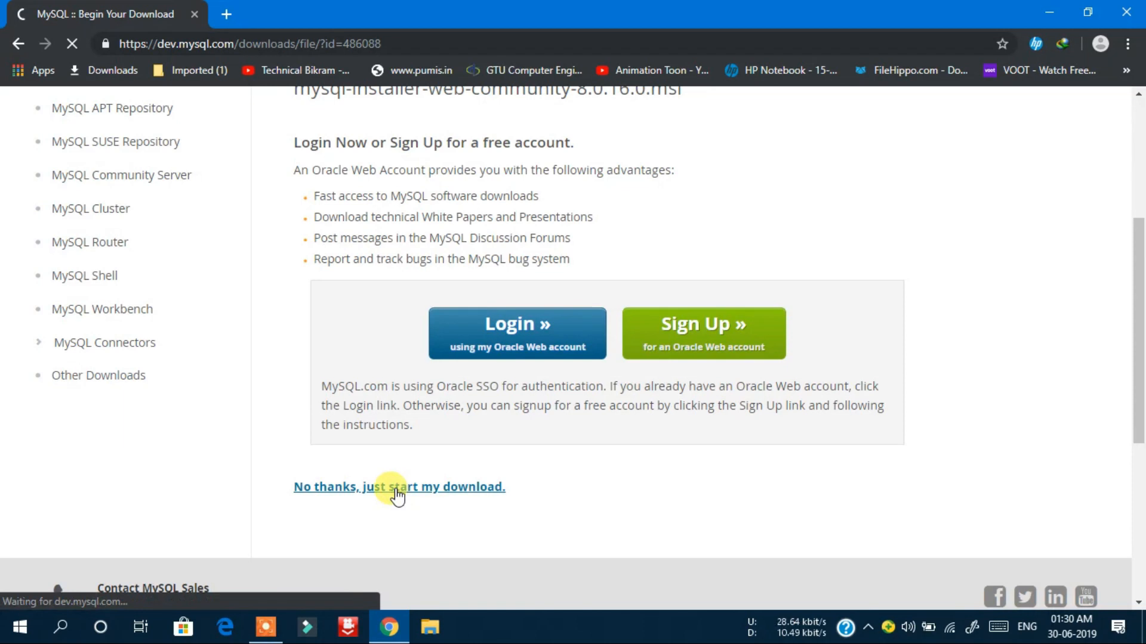
pyautogui.click(529, 340)
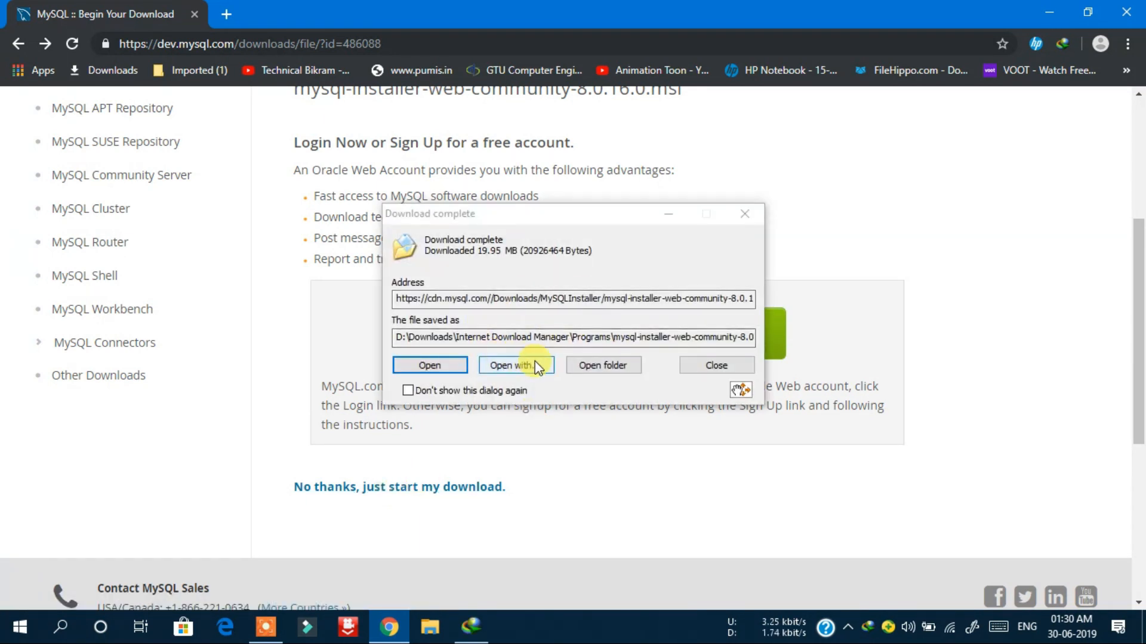
pyautogui.click(599, 367)
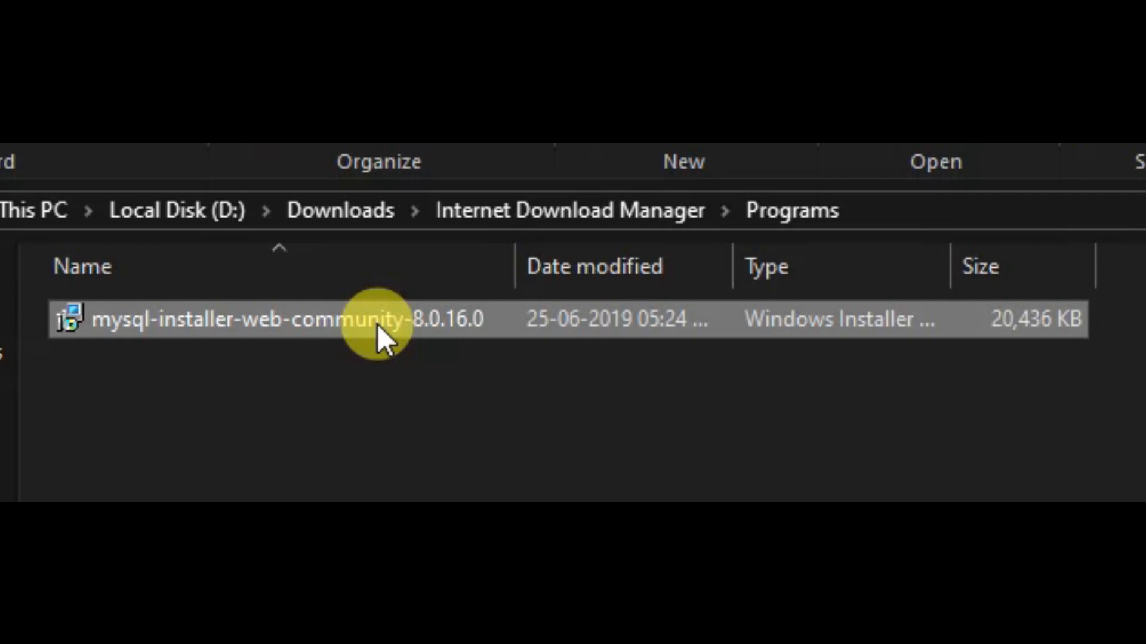
# - Run mysql-installer-web-community-8.0.16.0 from the Programs download folder
pyautogui.doubleClick(377, 324)
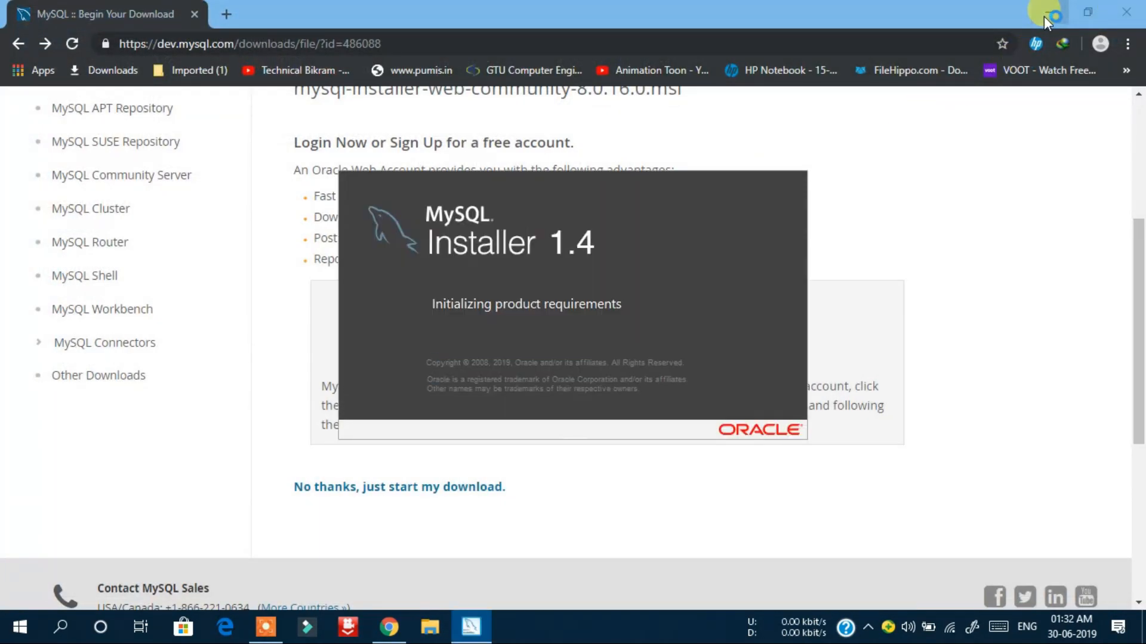
# - Minimize the browser and accept the MySQL Installer upgrade prompt
pyautogui.click(1044, 16)
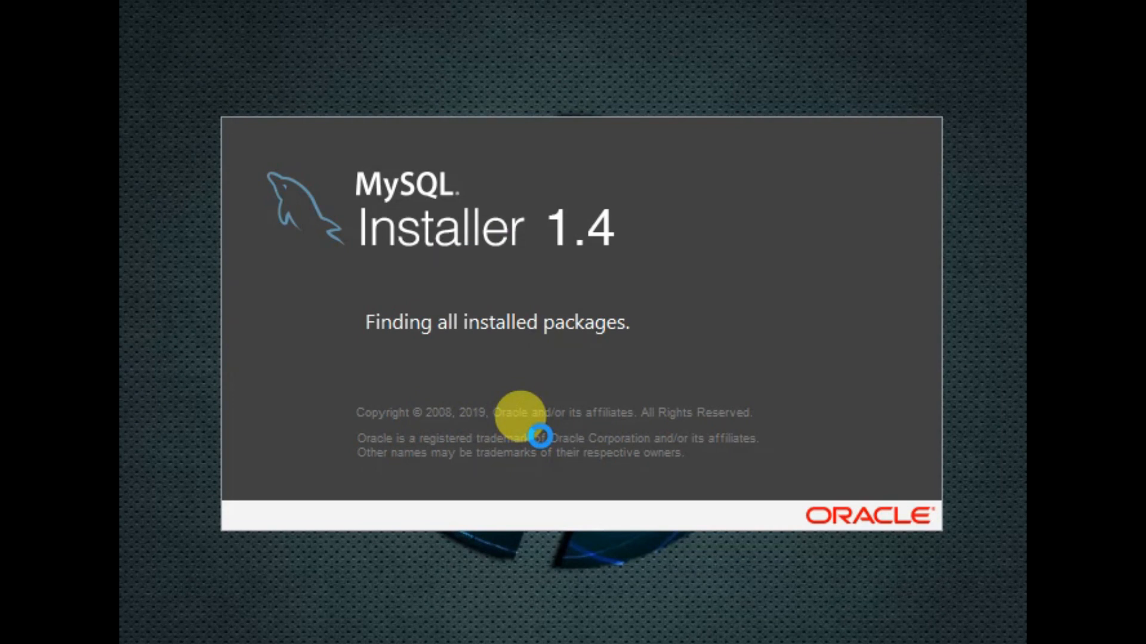
pyautogui.click(761, 443)
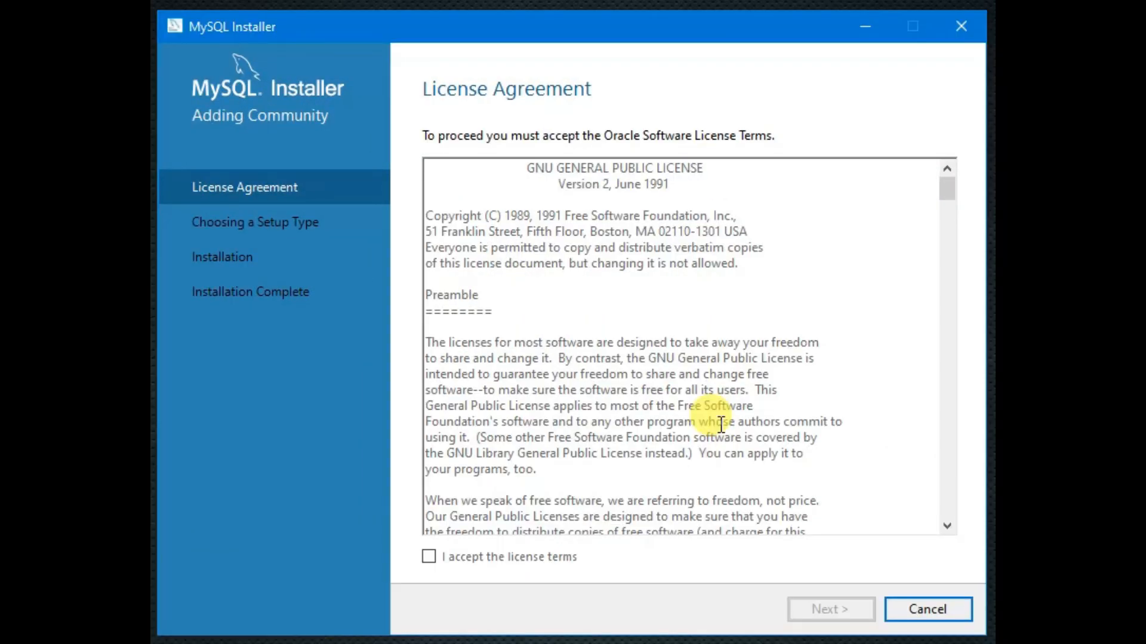
# - Accept the GPL license terms after scrolling through them, and continue
pyautogui.click(431, 558)
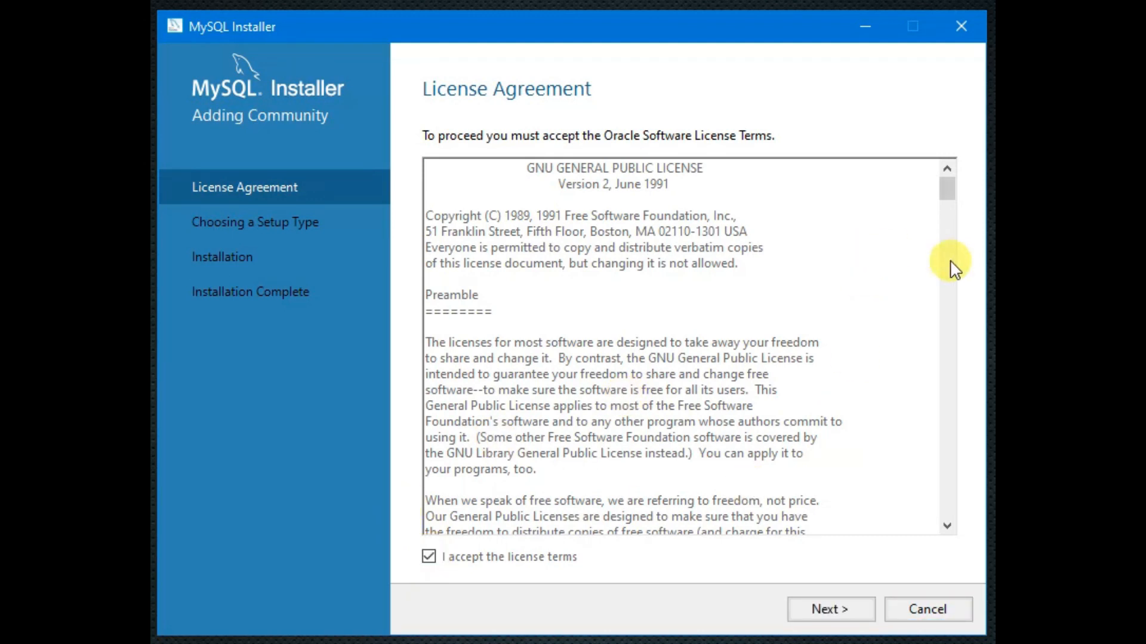
pyautogui.moveTo(944, 192); pyautogui.dragTo(947, 539)
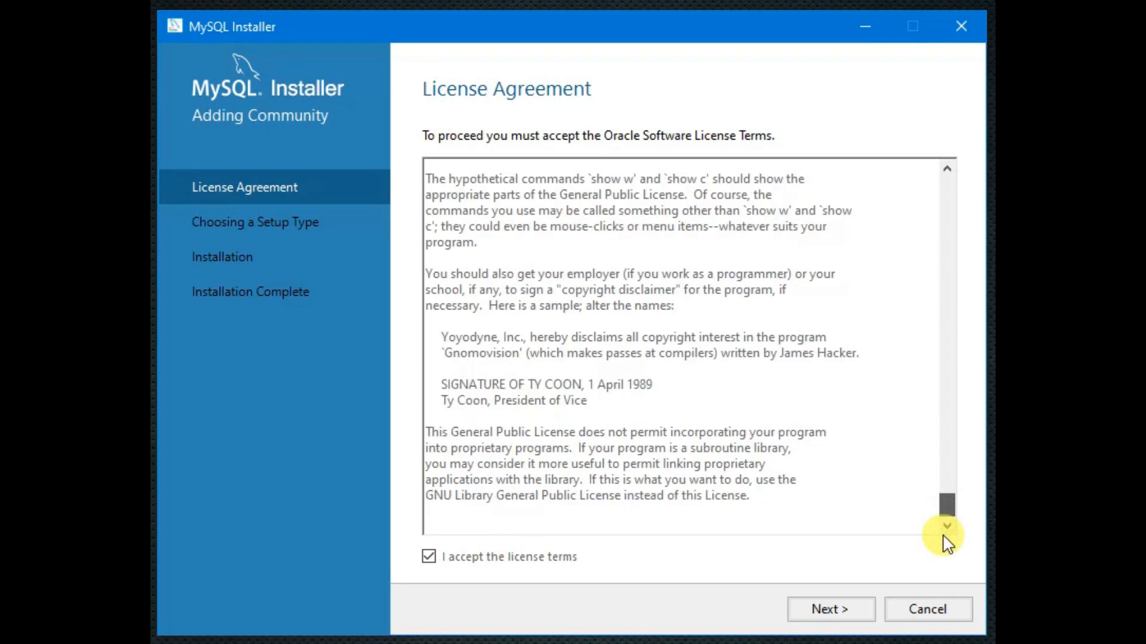
pyautogui.click(824, 611)
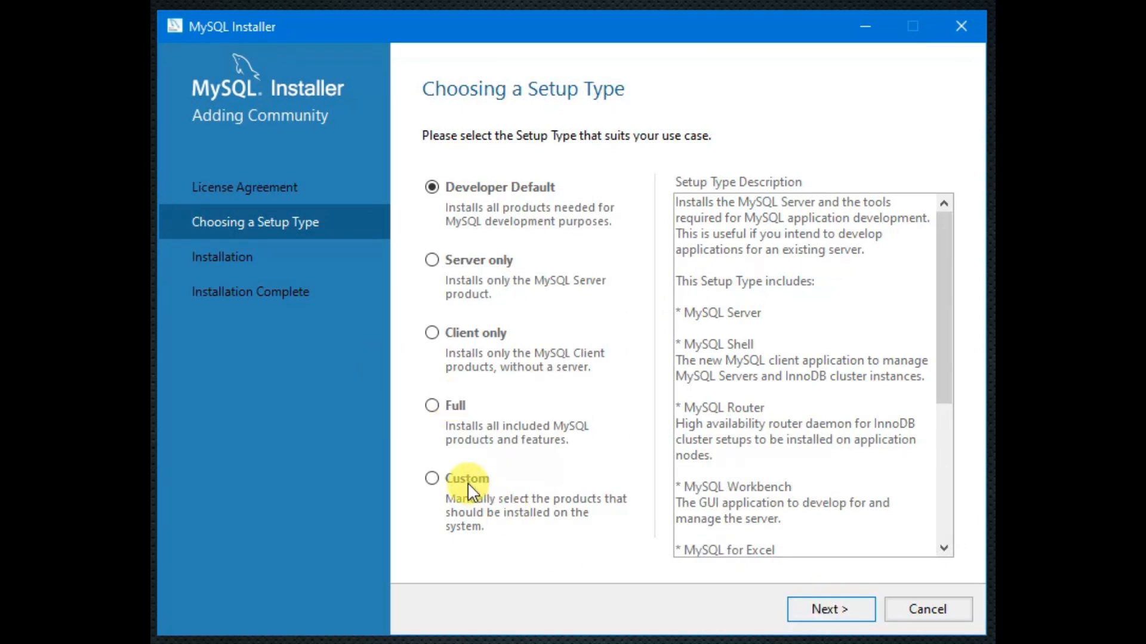
# - Pick the Custom setup type and add MySQL Server 8.0.16 - X64 to the install list
pyautogui.click(432, 480)
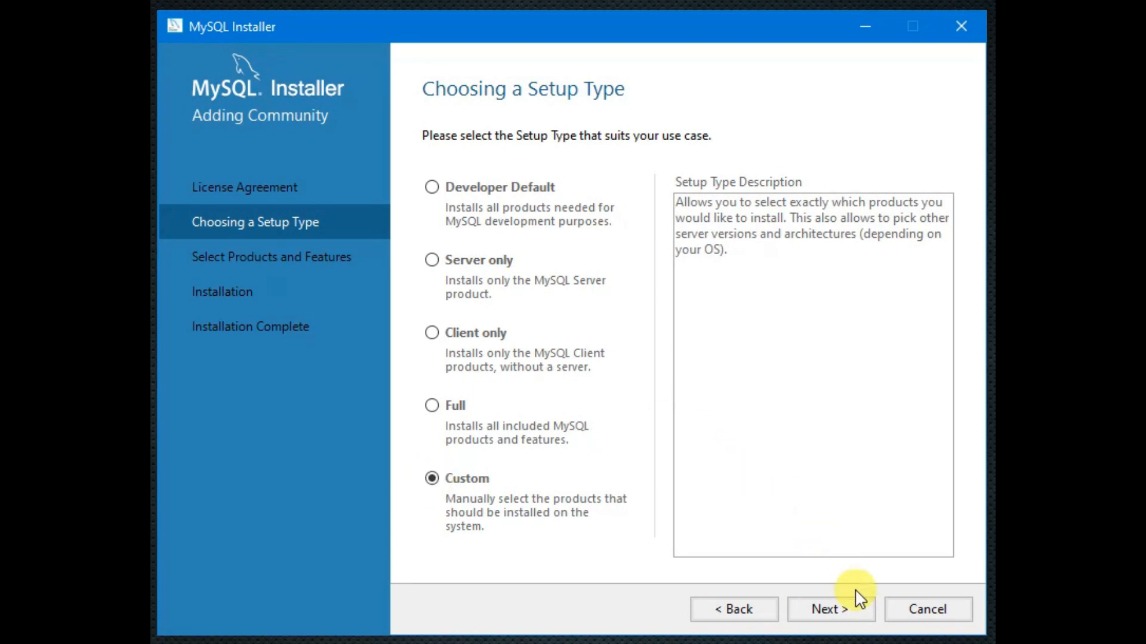
pyautogui.click(845, 611)
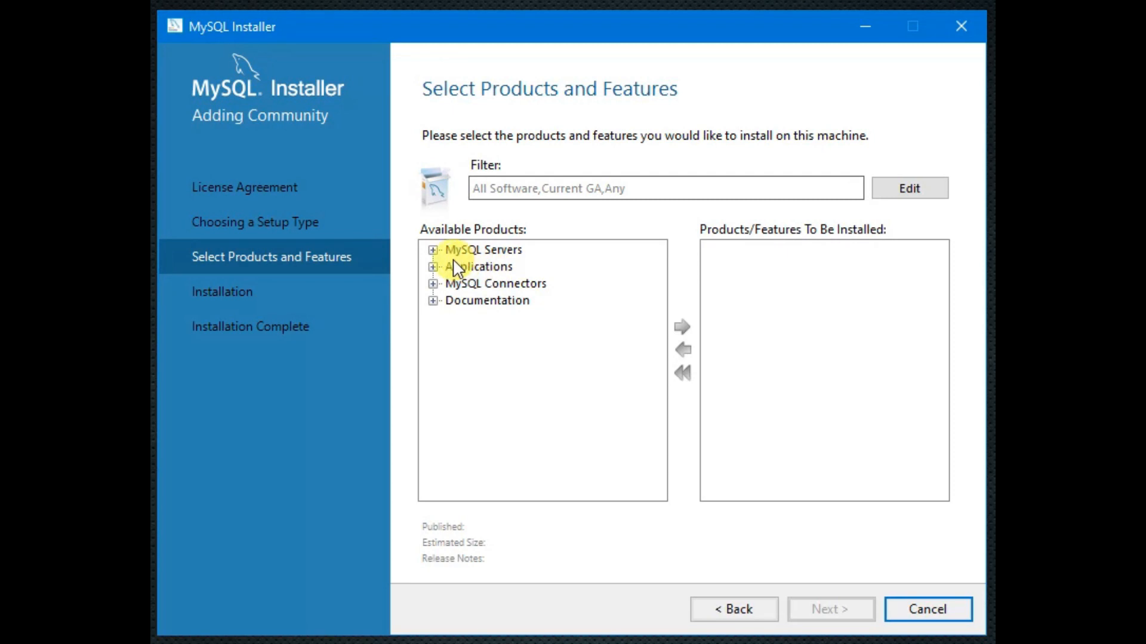
pyautogui.click(432, 251)
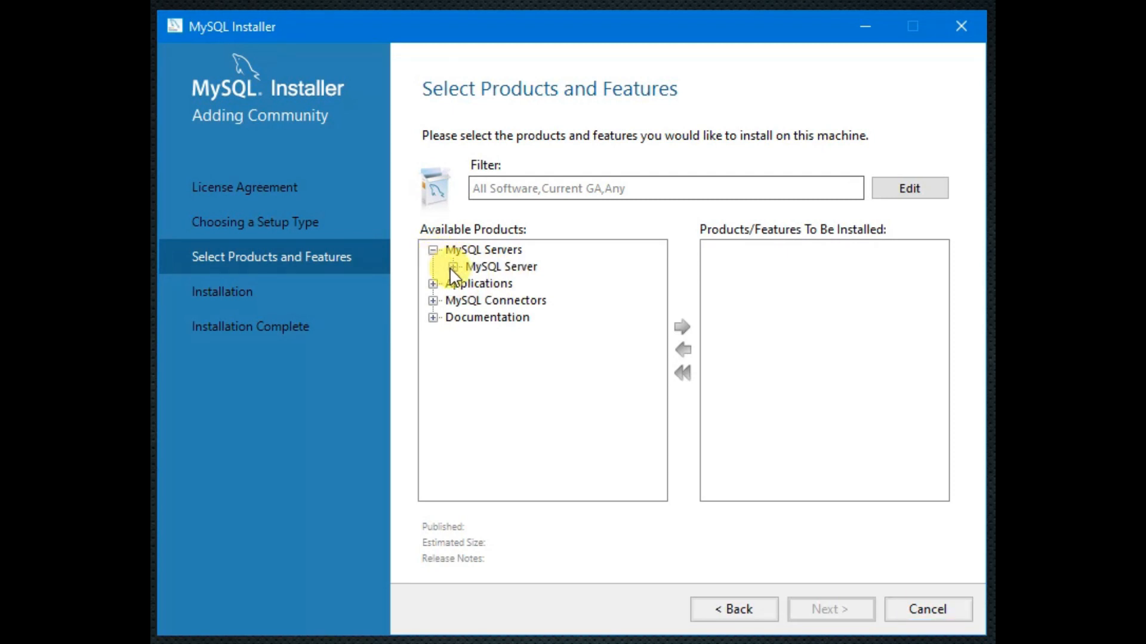
pyautogui.click(453, 268)
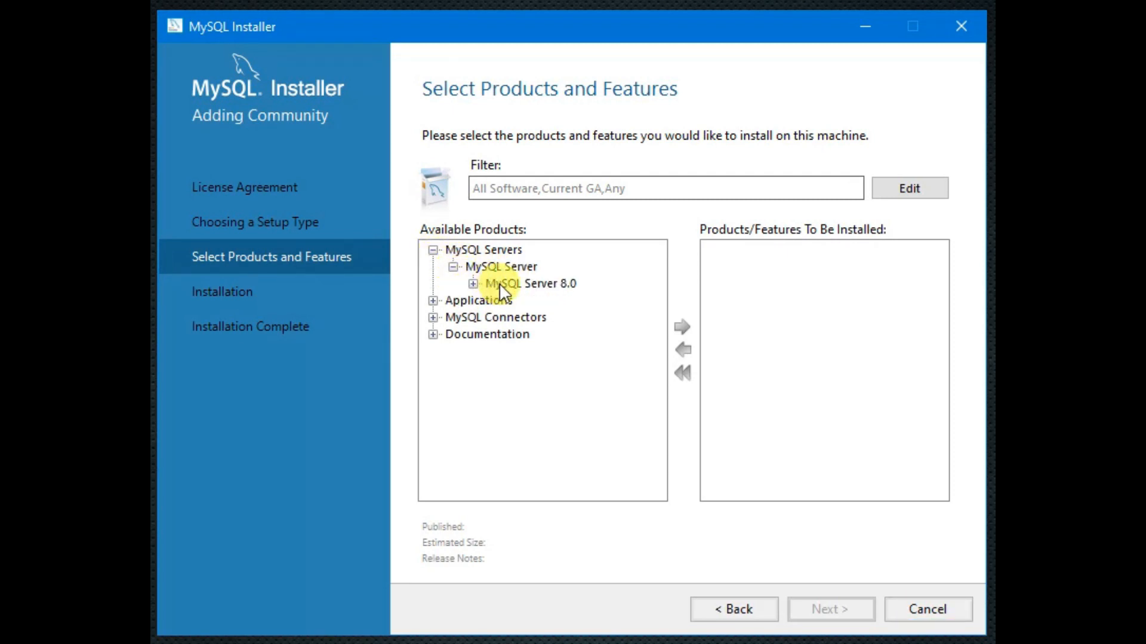
pyautogui.click(473, 284)
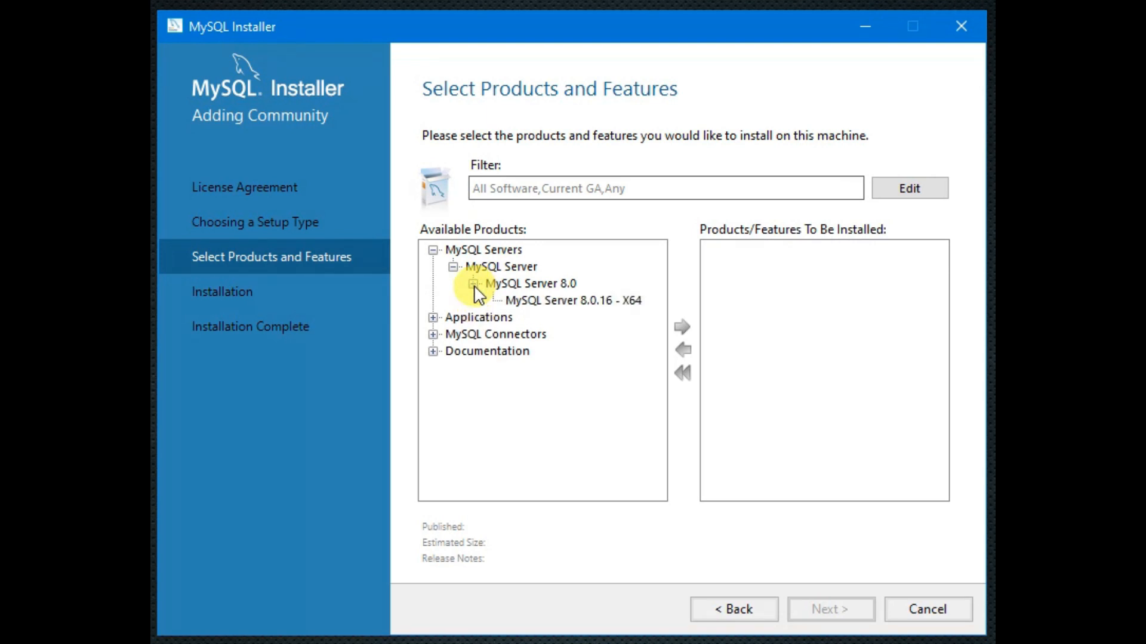
pyautogui.click(563, 302)
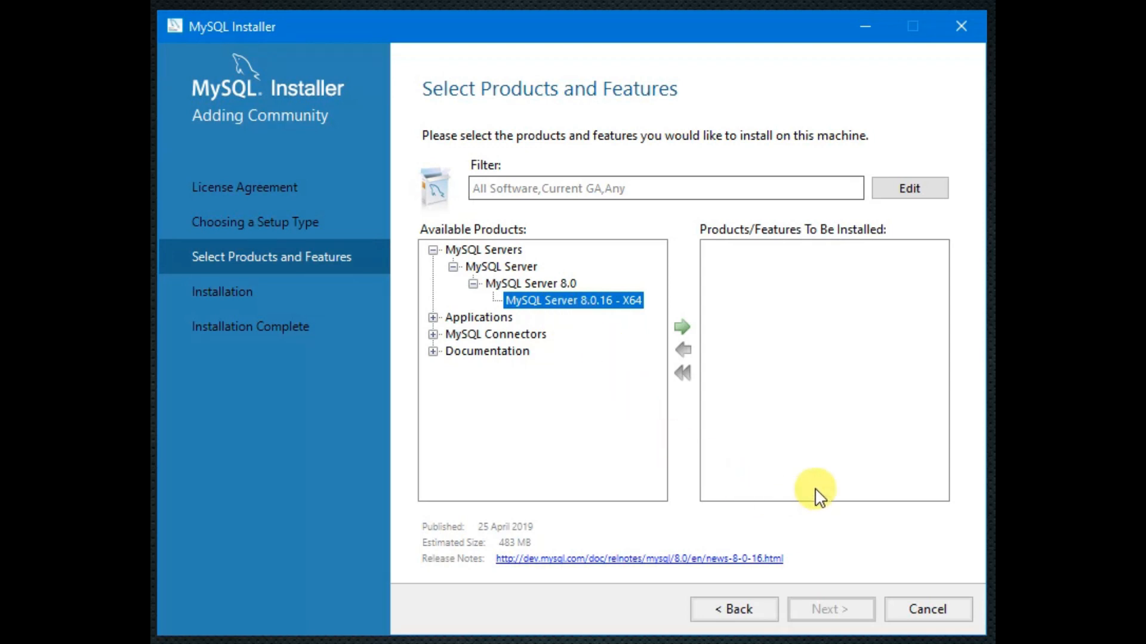
pyautogui.click(683, 326)
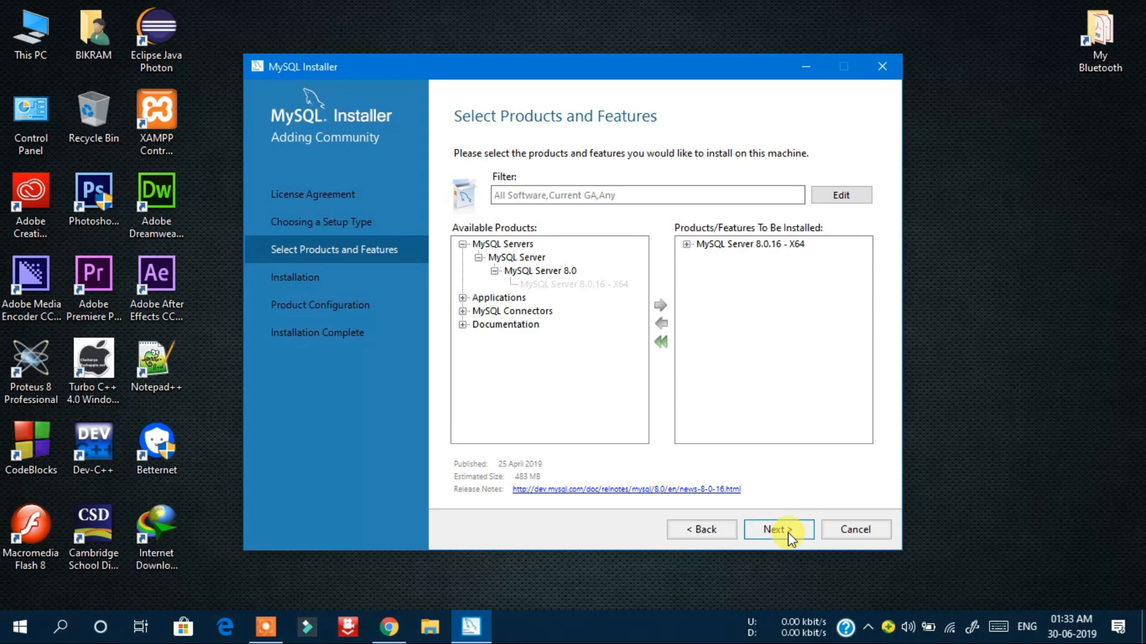
# - Execute the installation of MySQL Server 8.0.16 until its status reads Complete
pyautogui.click(843, 612)
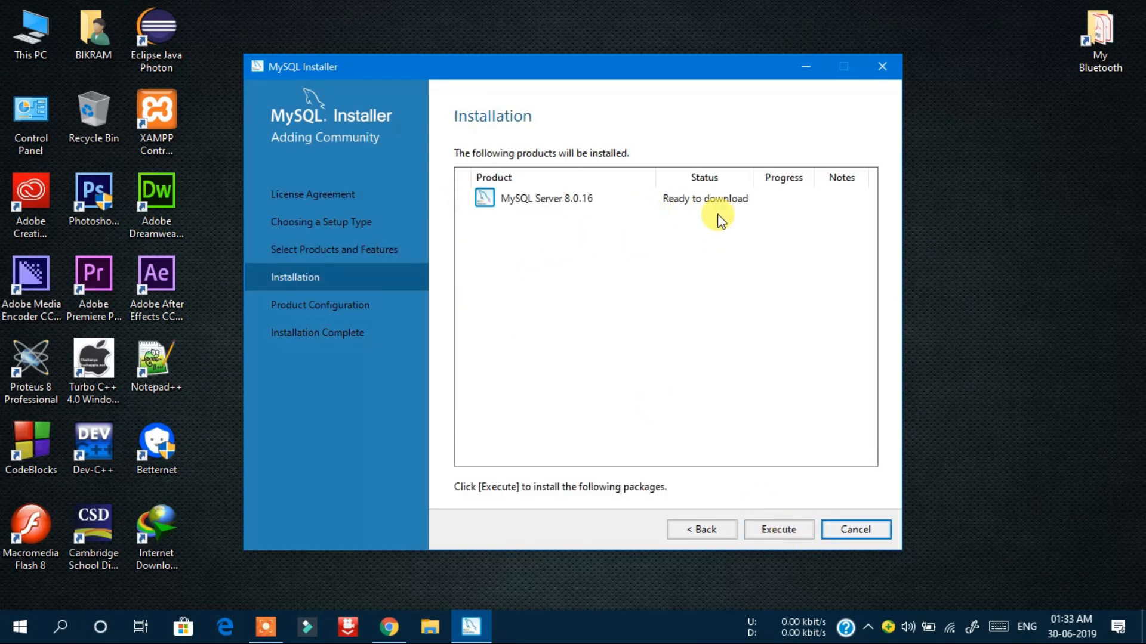
pyautogui.click(777, 531)
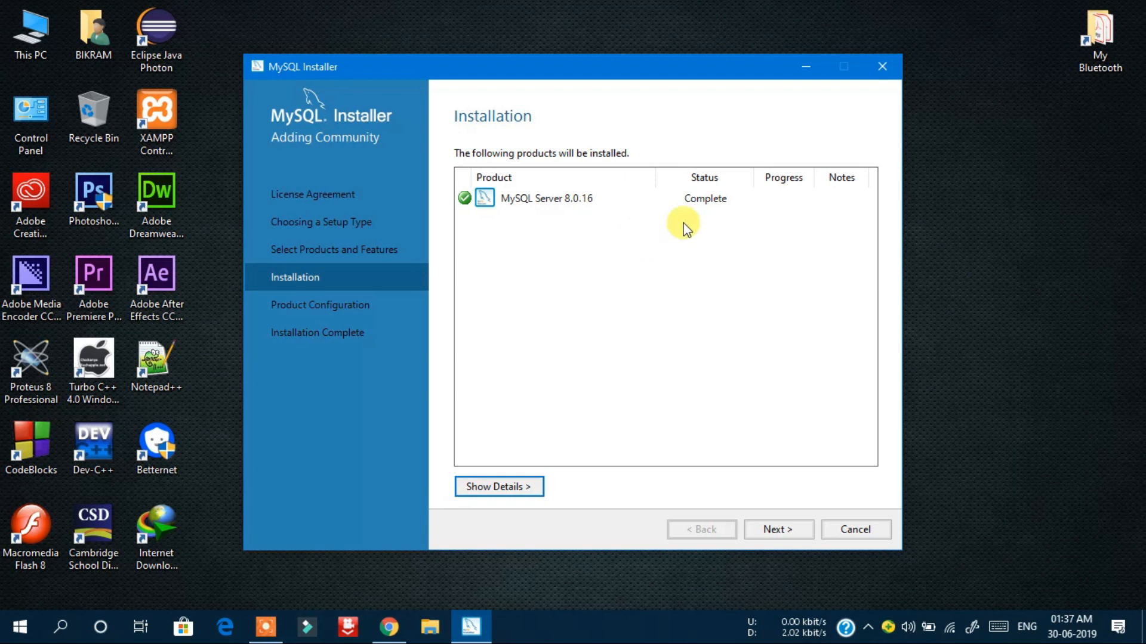
# - Keep Standalone MySQL Server and Development Computer networking on port 3306
pyautogui.click(786, 535)
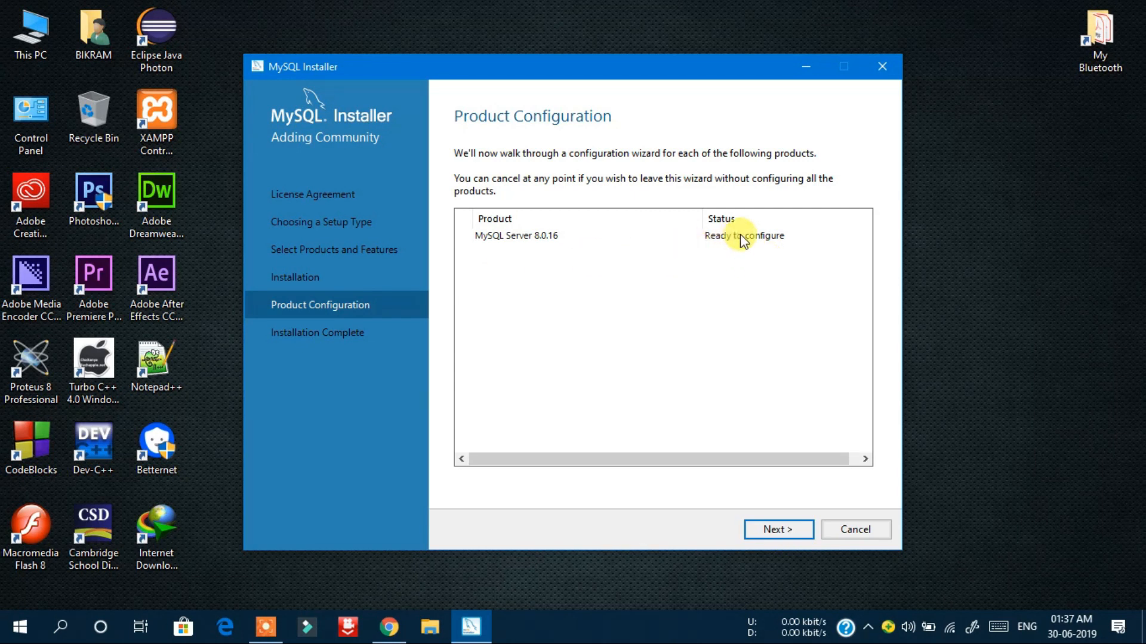
pyautogui.click(776, 530)
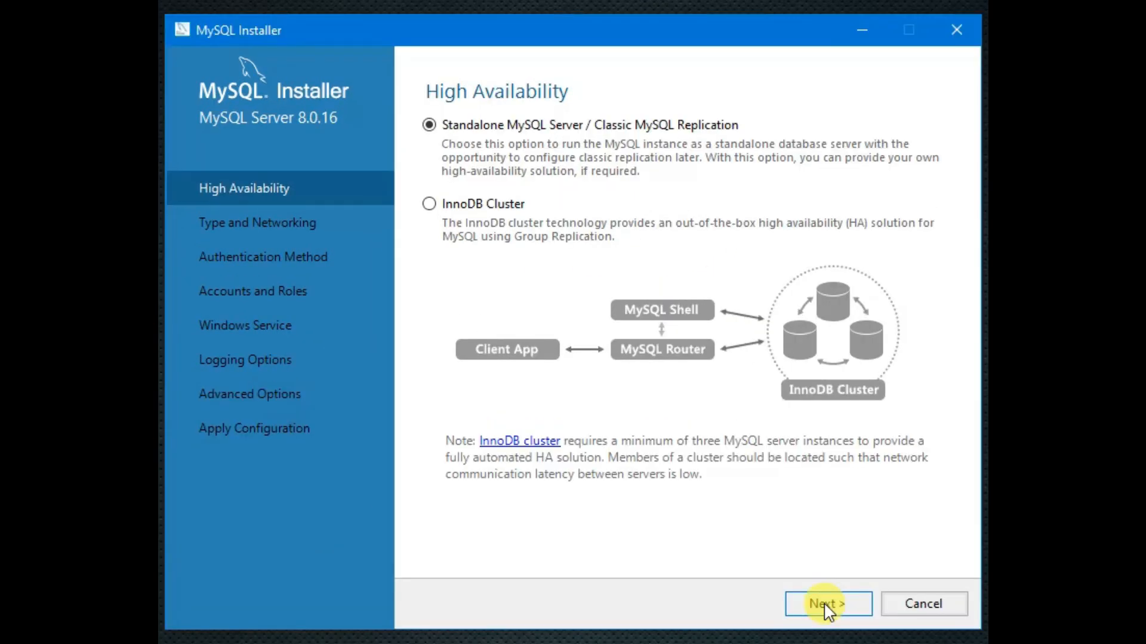
pyautogui.click(826, 604)
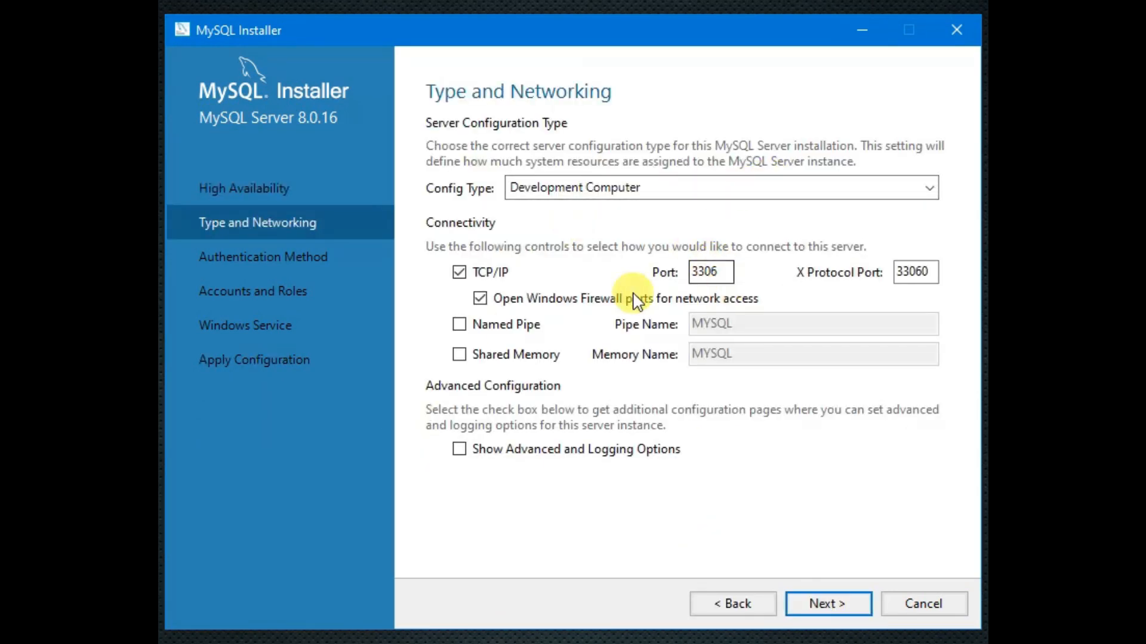
pyautogui.click(841, 607)
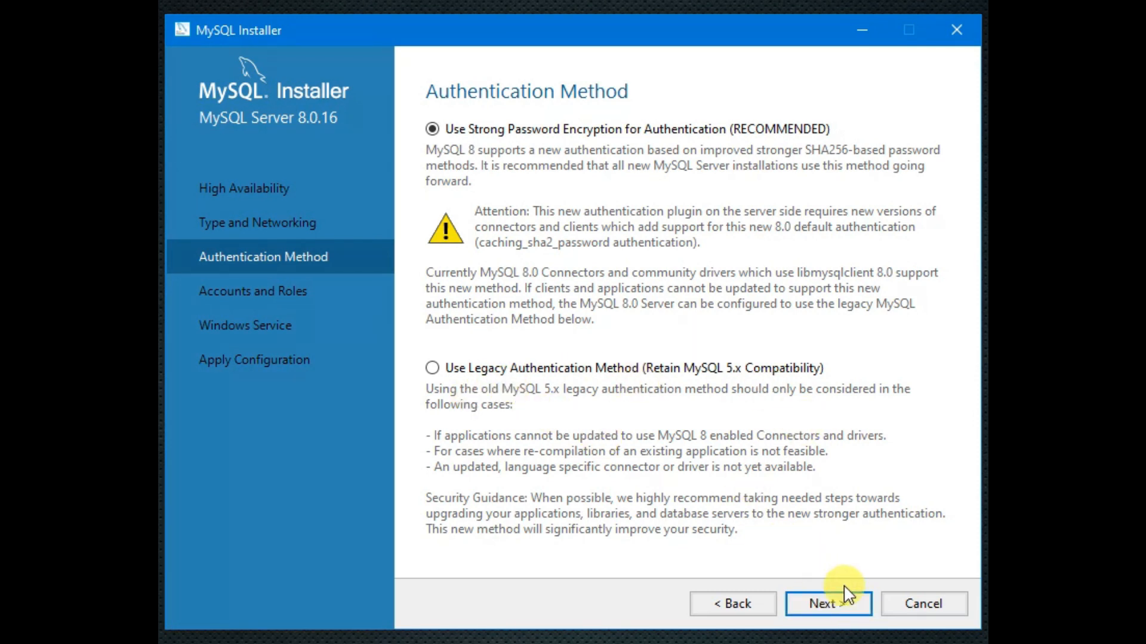
# - Keep strong password encryption, then enter and repeat the root account password
pyautogui.click(834, 614)
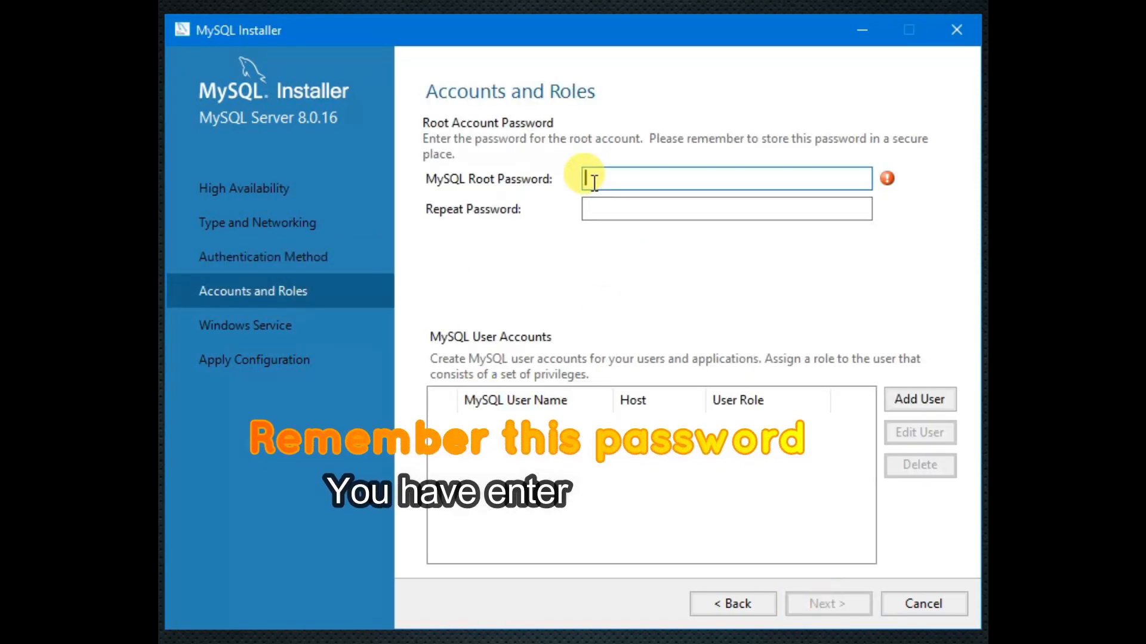
pyautogui.write('r')
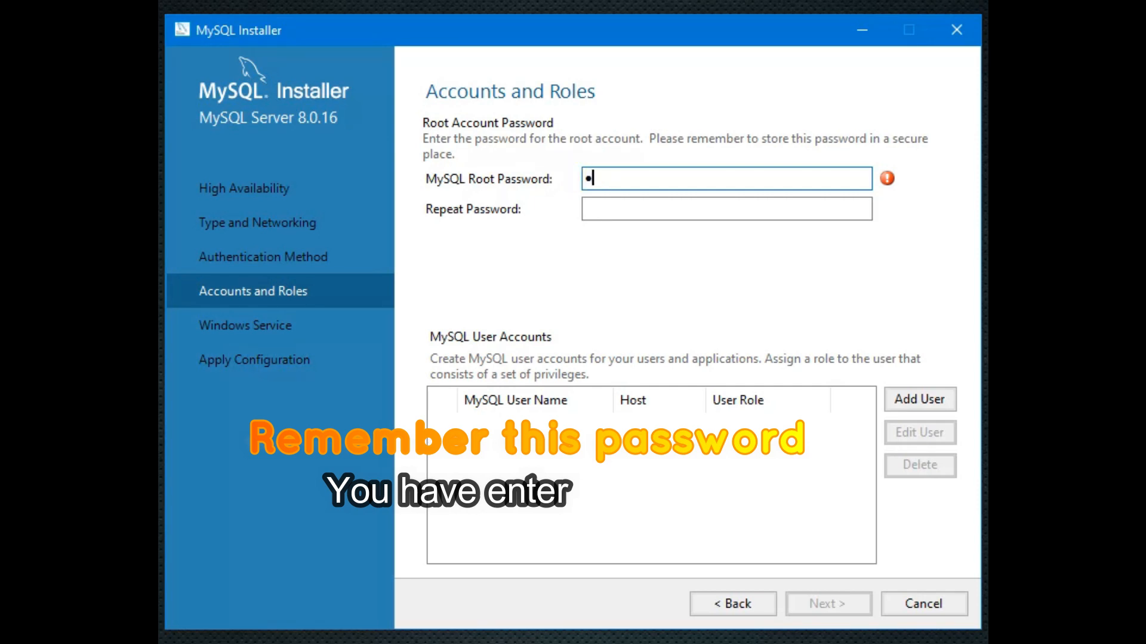
pyautogui.write('oot123')
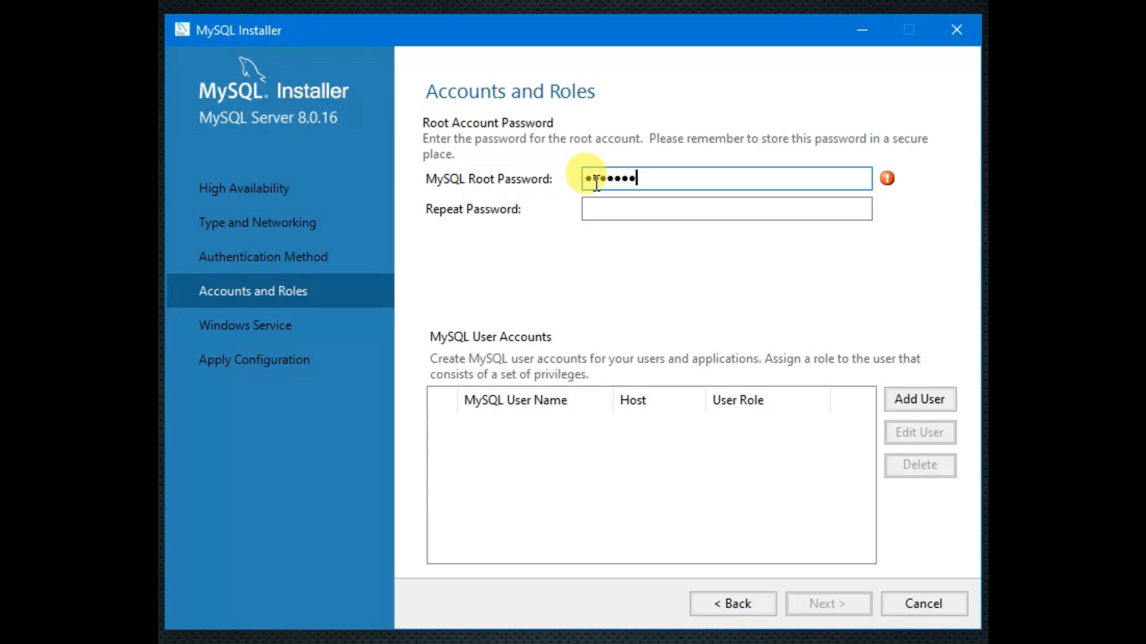
pyautogui.click(609, 208)
pyautogui.write('root1')
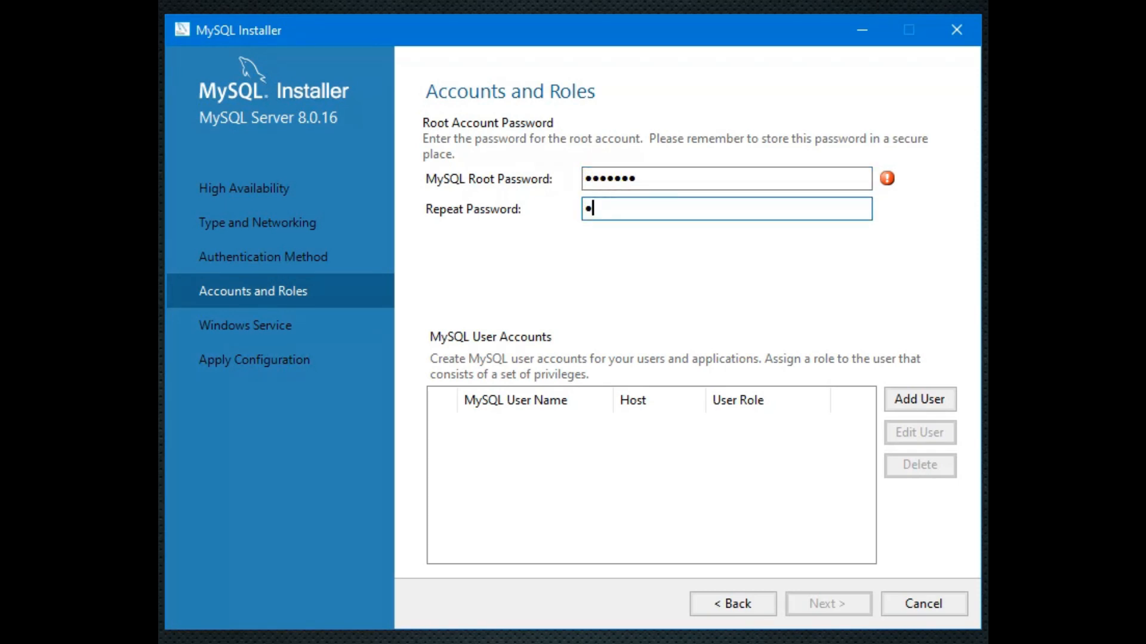
pyautogui.write('23')
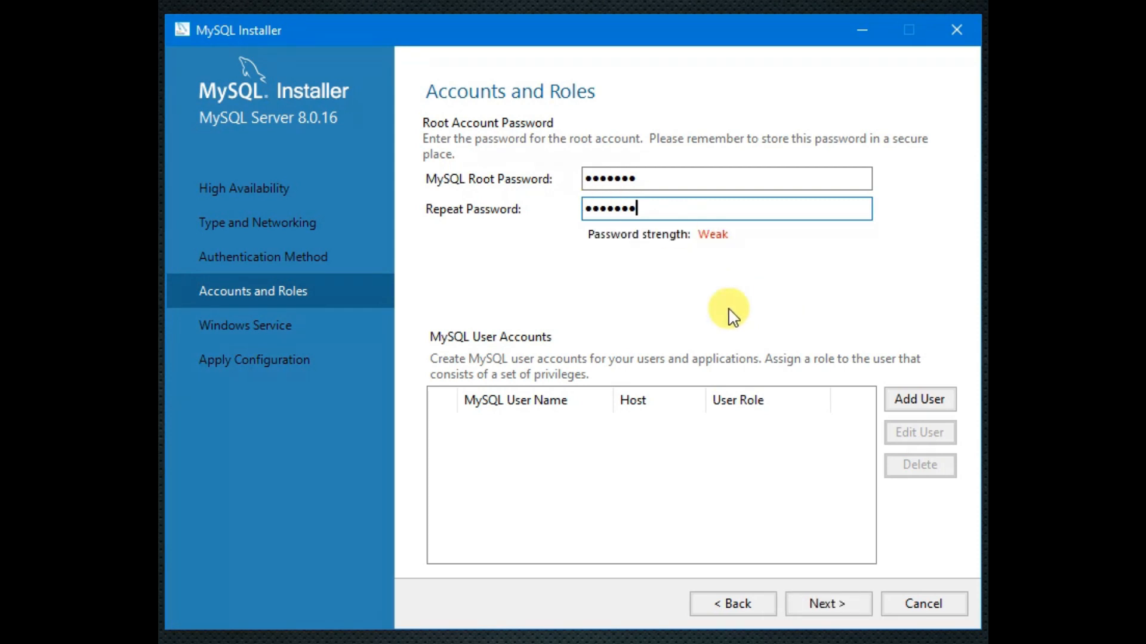
pyautogui.click(916, 404)
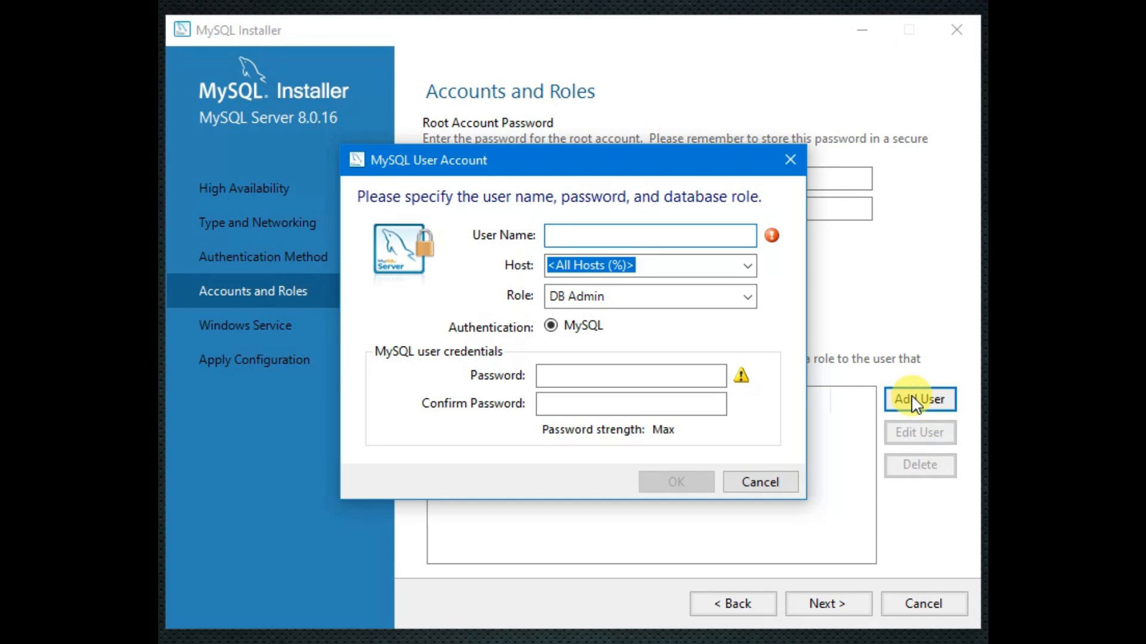
# - Create the new DB Admin account for host % with the user's name and a confirmed password
pyautogui.write('bik')
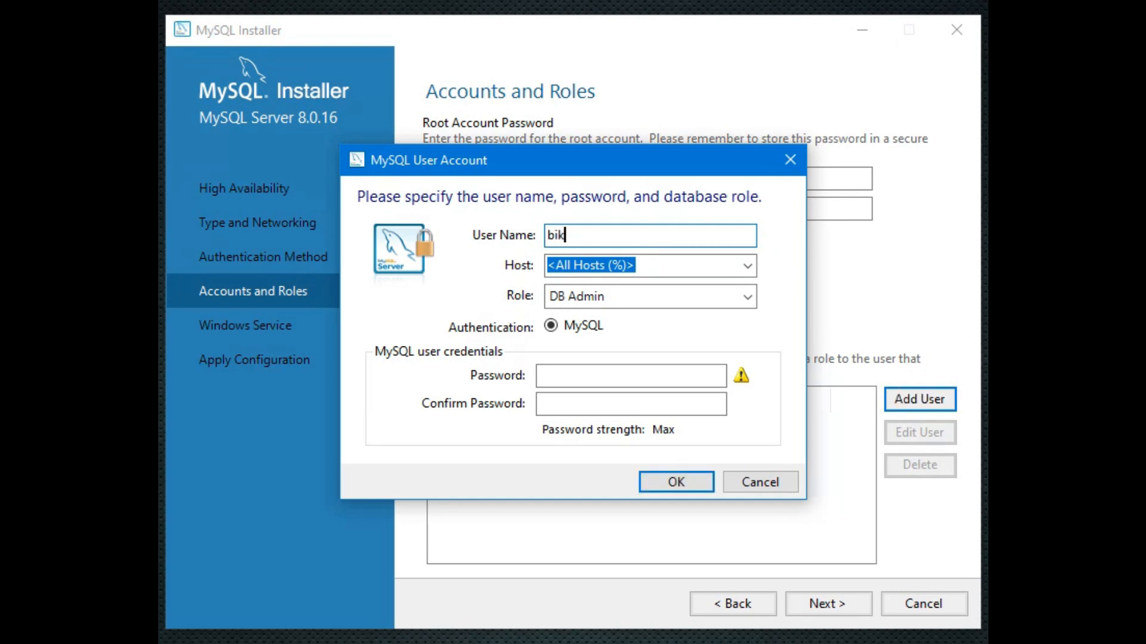
pyautogui.write('ram')
pyautogui.click(586, 373)
pyautogui.write('*****')
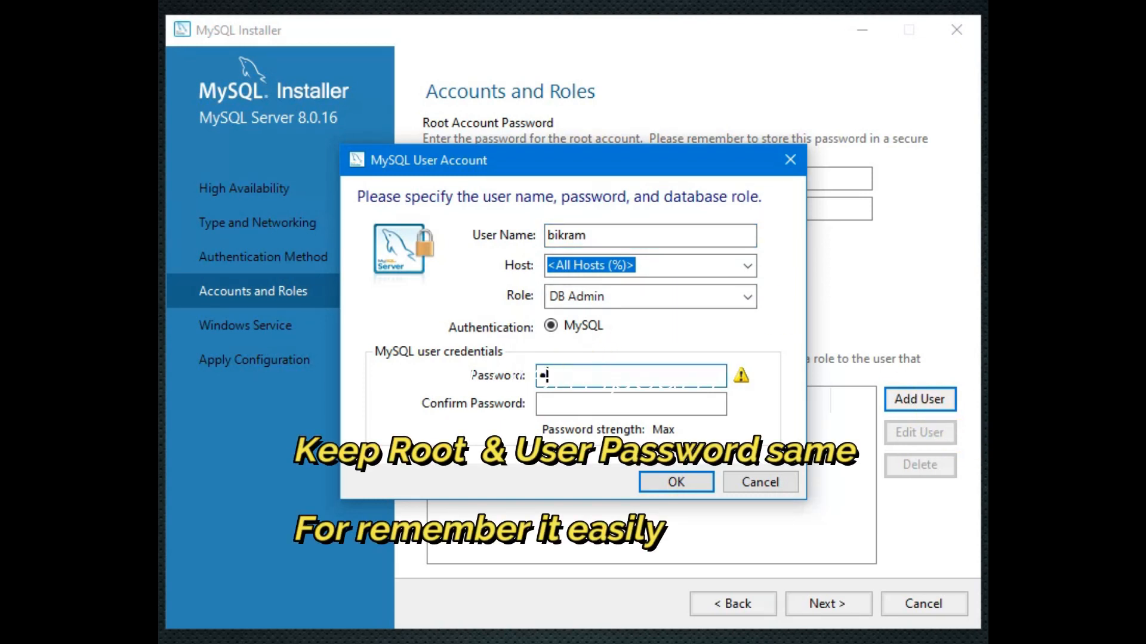
pyautogui.write('**')
pyautogui.click(595, 398)
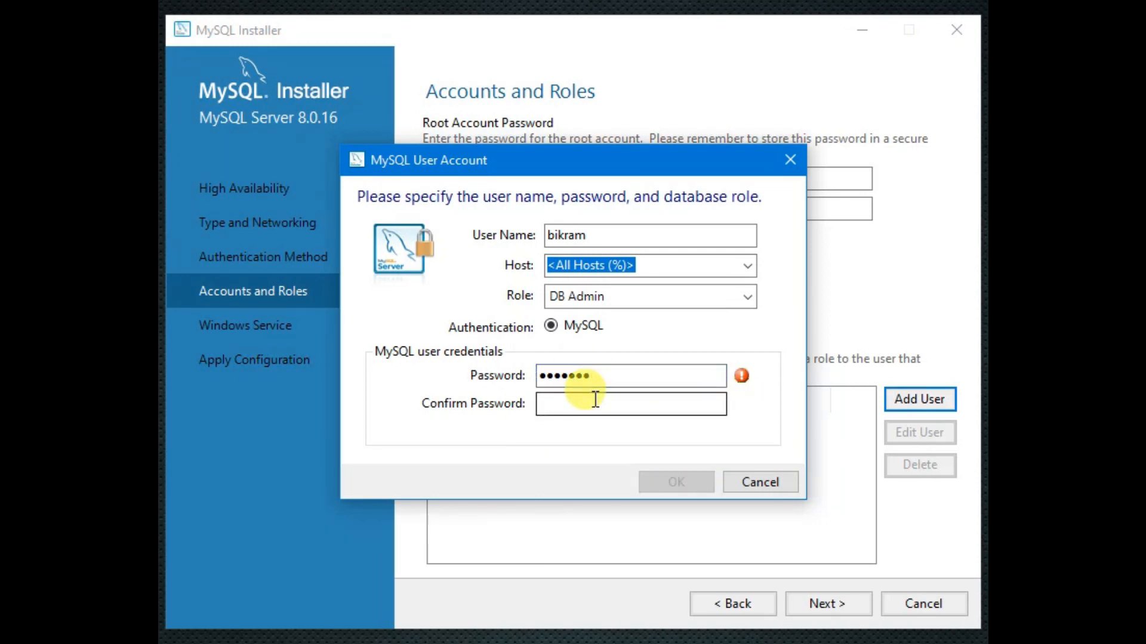
pyautogui.write('*******')
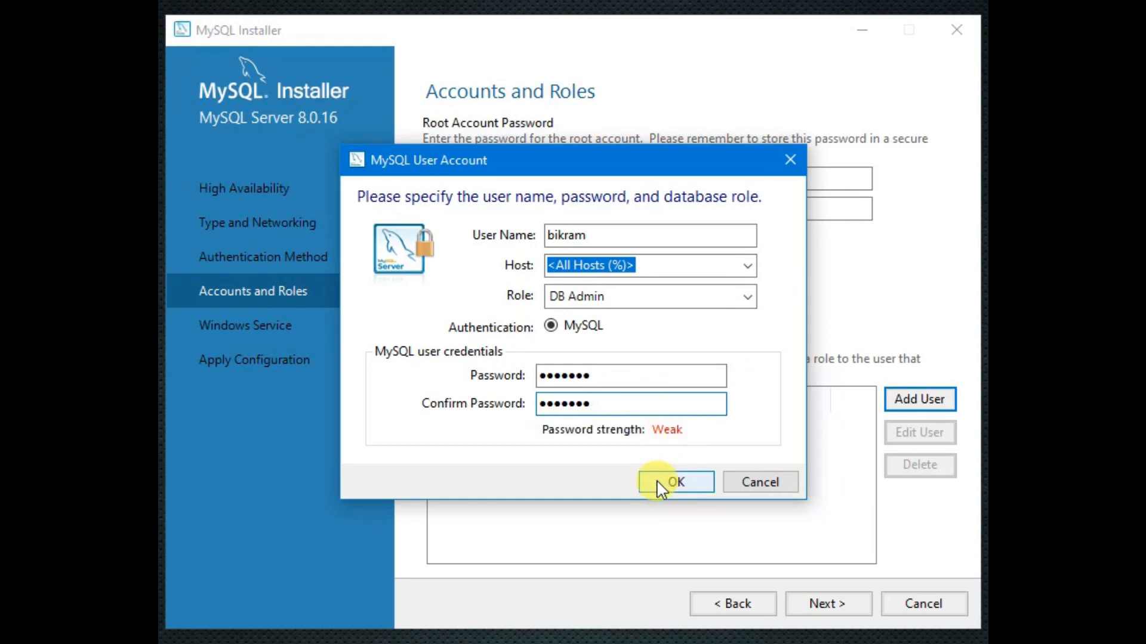
pyautogui.click(657, 481)
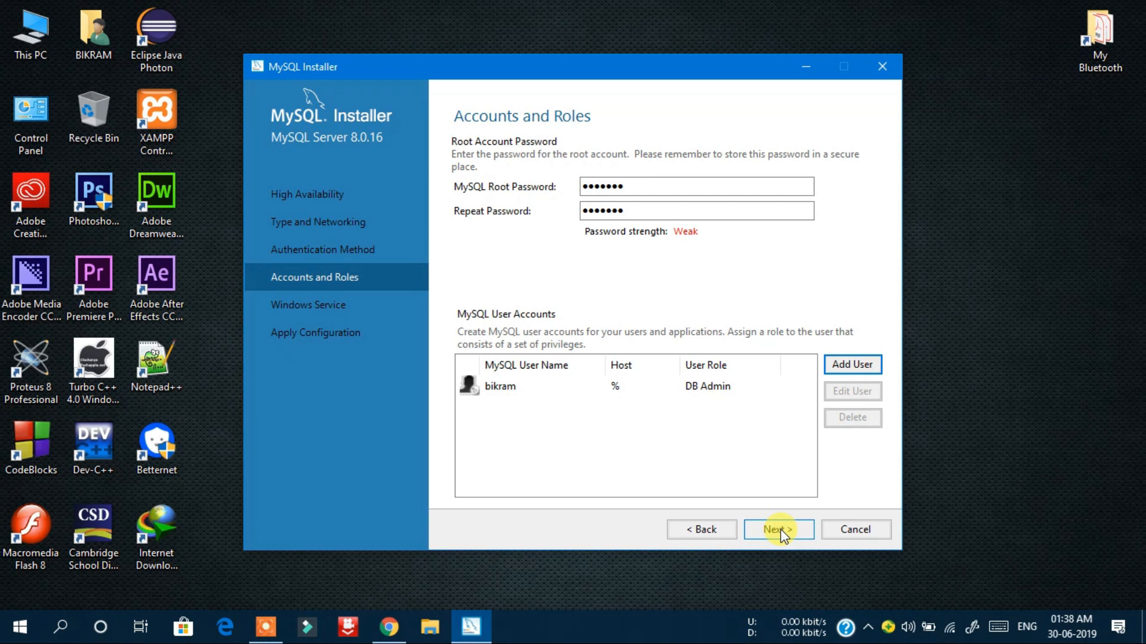
# - Accept the user accounts and keep the default MySQL80 Windows service settings
pyautogui.click(777, 530)
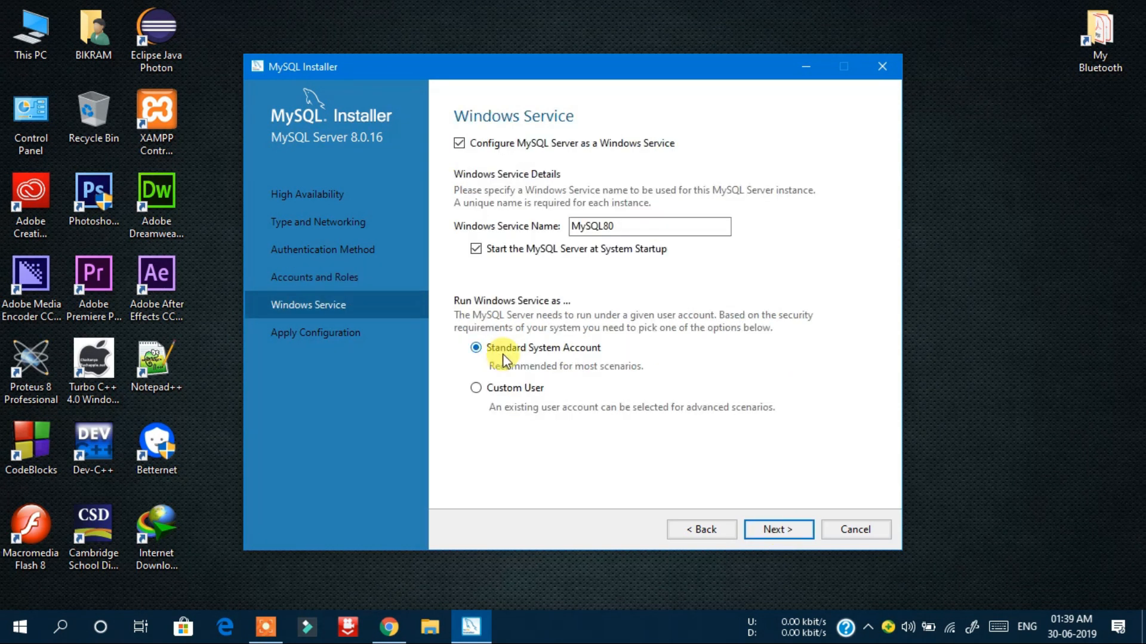
pyautogui.click(772, 529)
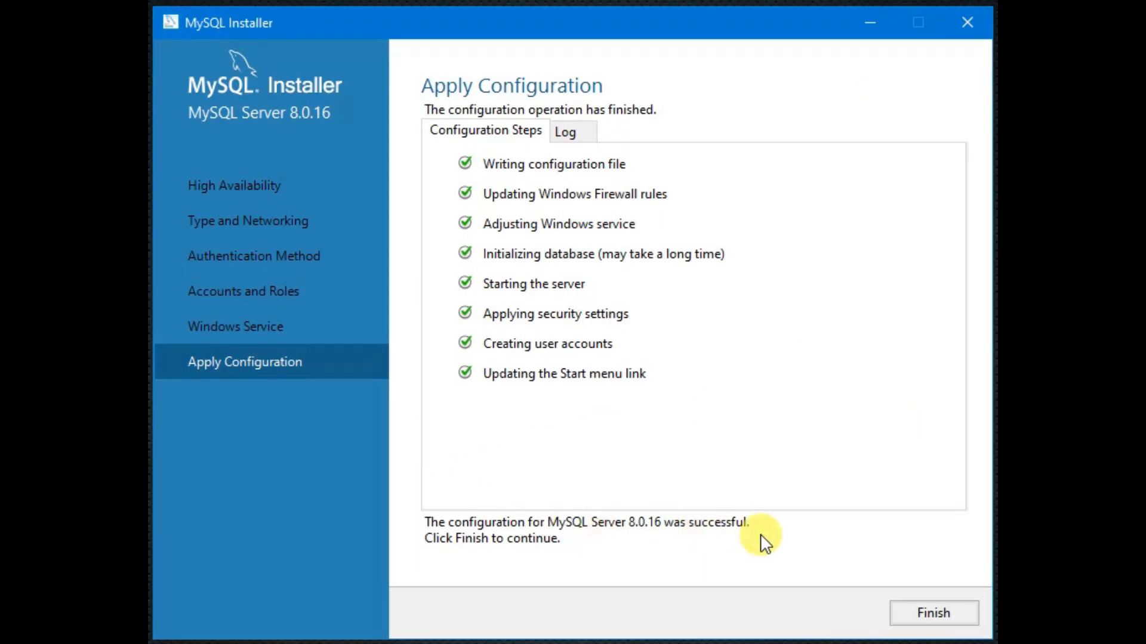
# - Close the finished configuration, pass Product Configuration, and finish the installer at Installation Complete
pyautogui.click(932, 621)
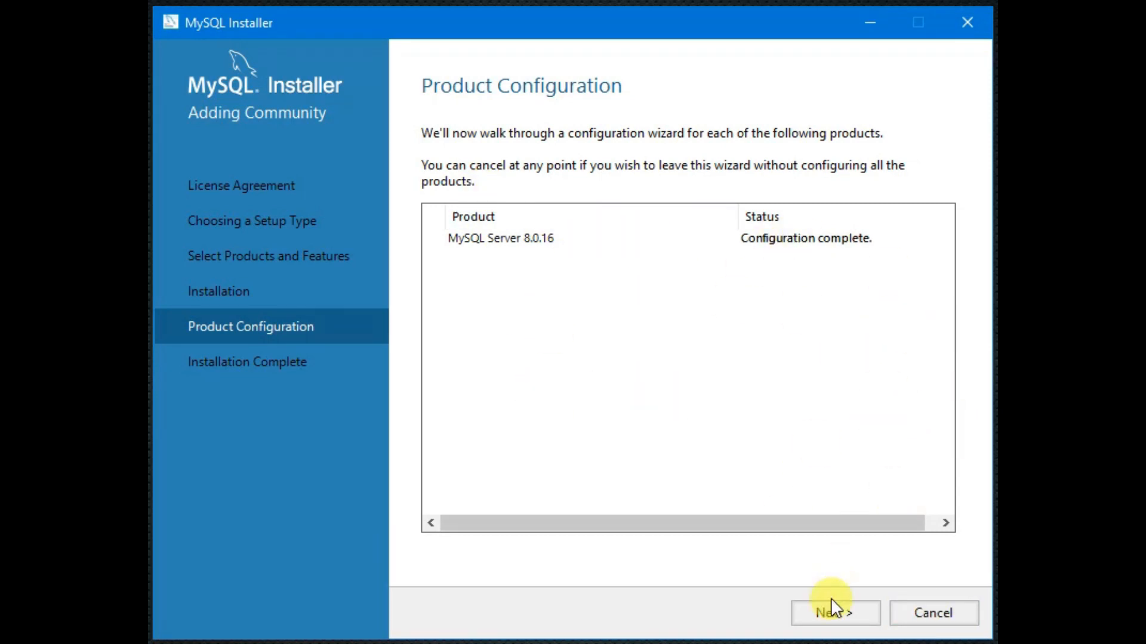
pyautogui.click(835, 614)
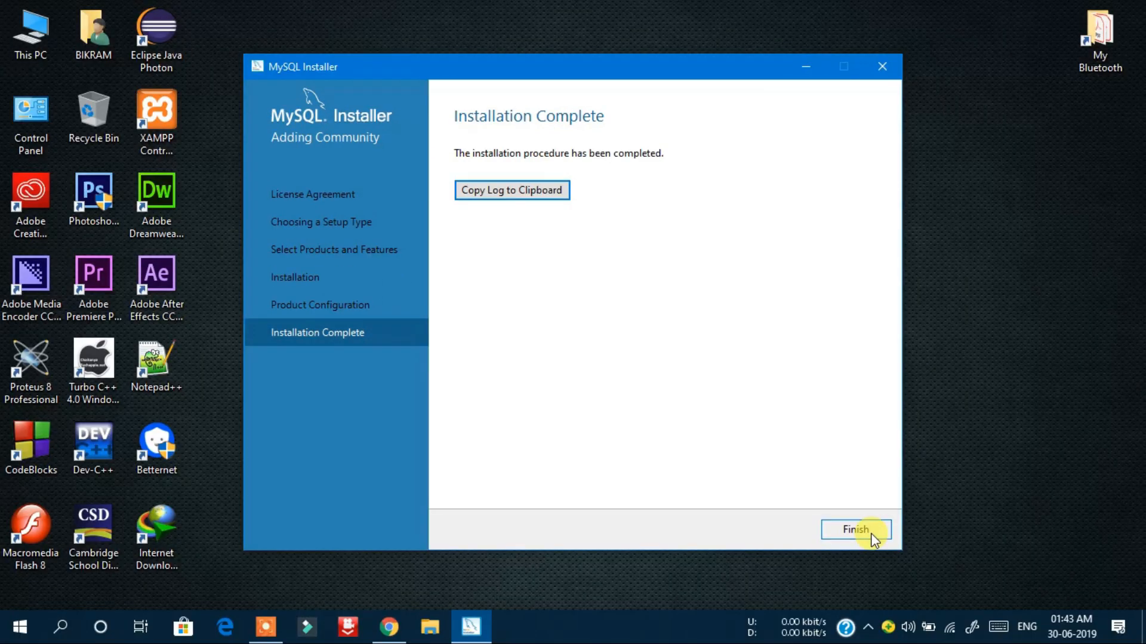
pyautogui.click(860, 530)
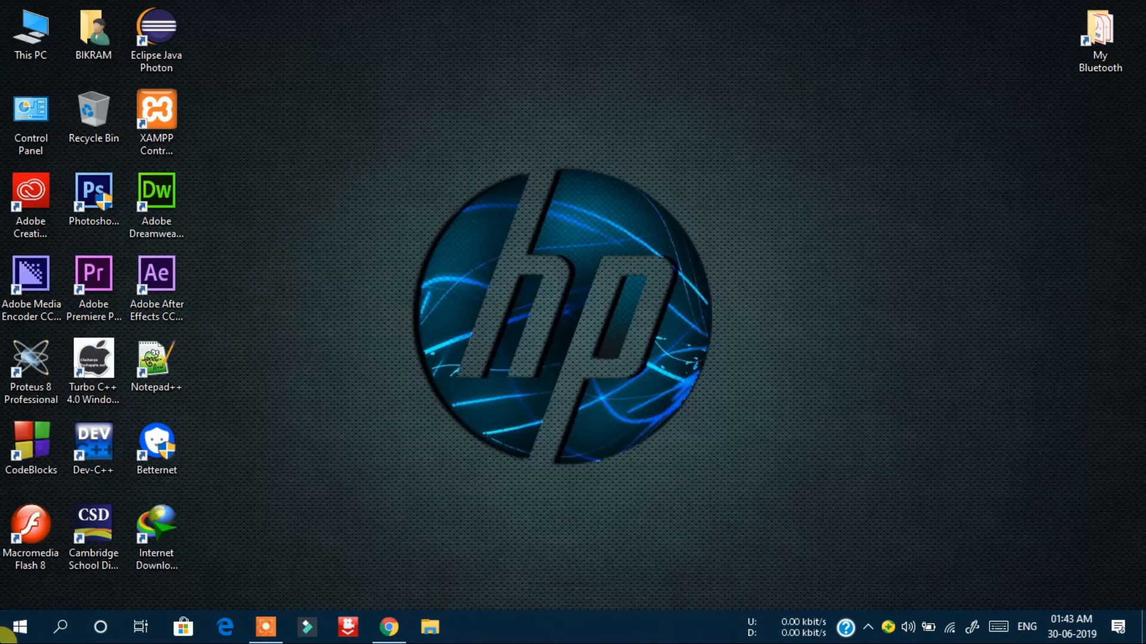
# - Launch MySQL 8.0 Command Line Client from the Start menu's All apps list
pyautogui.click(5, 637)
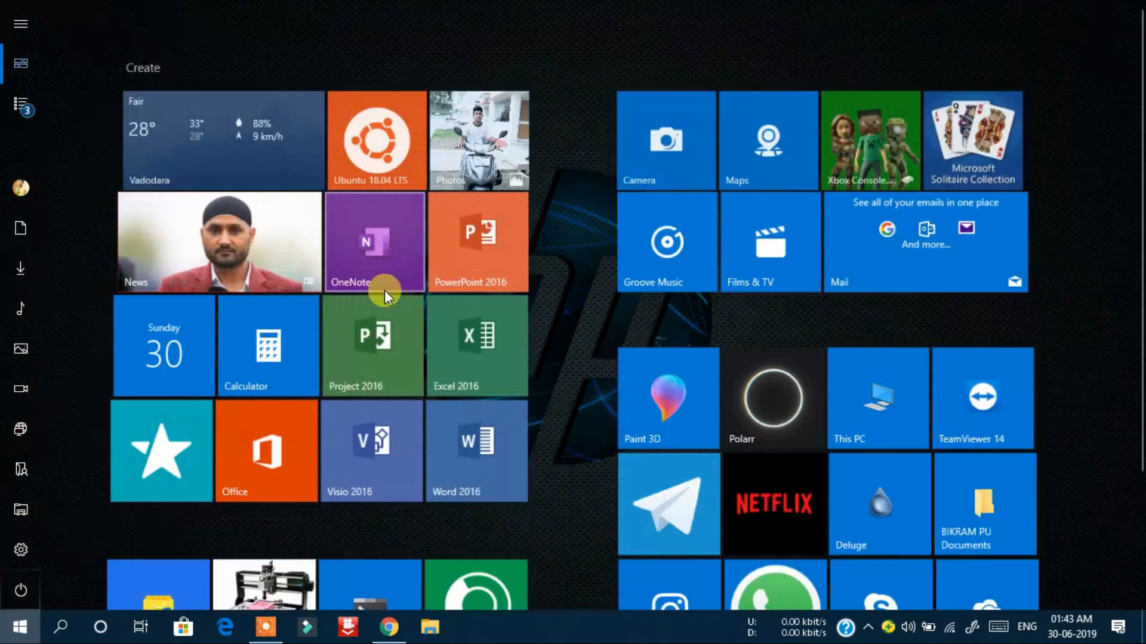
pyautogui.click(22, 103)
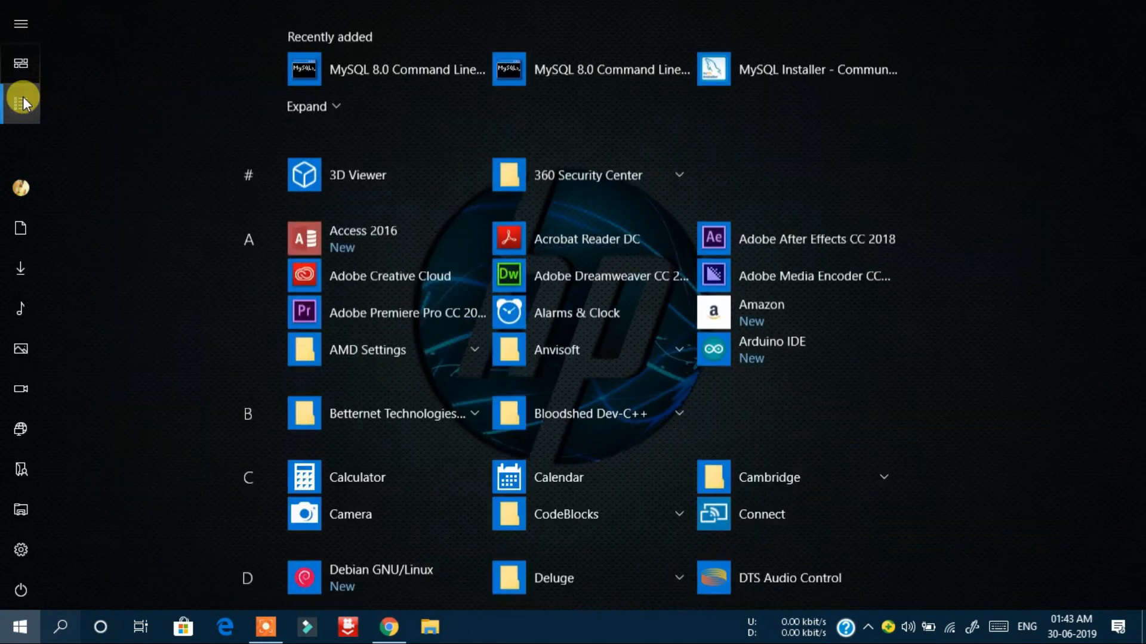
pyautogui.click(436, 69)
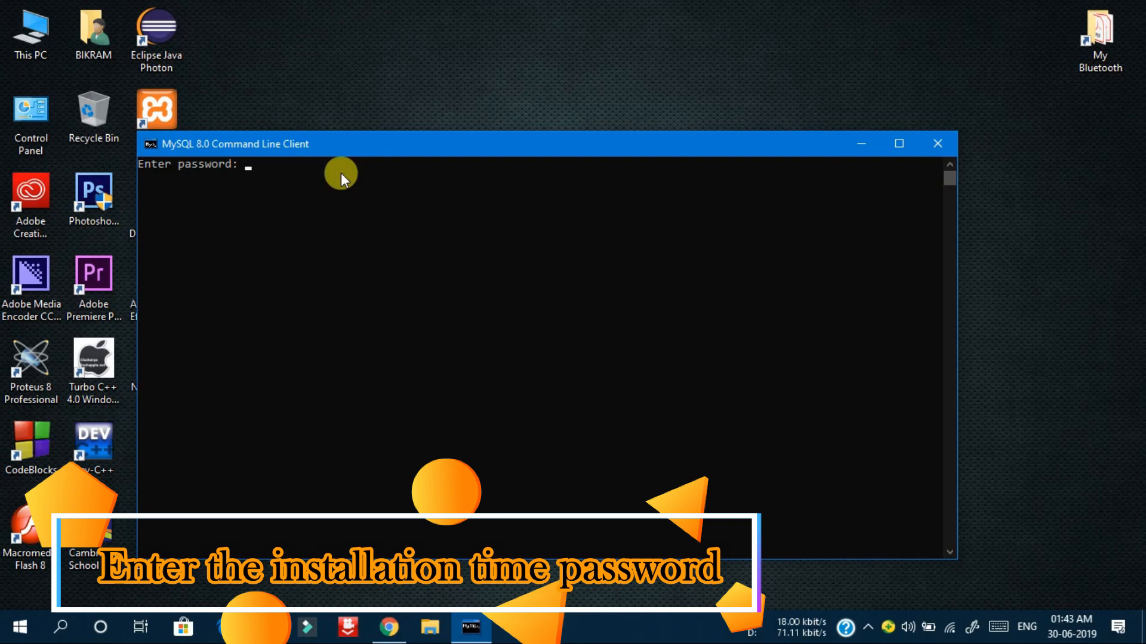
# - Enter the root account password to log in to the mysql> prompt
pyautogui.write('*******')
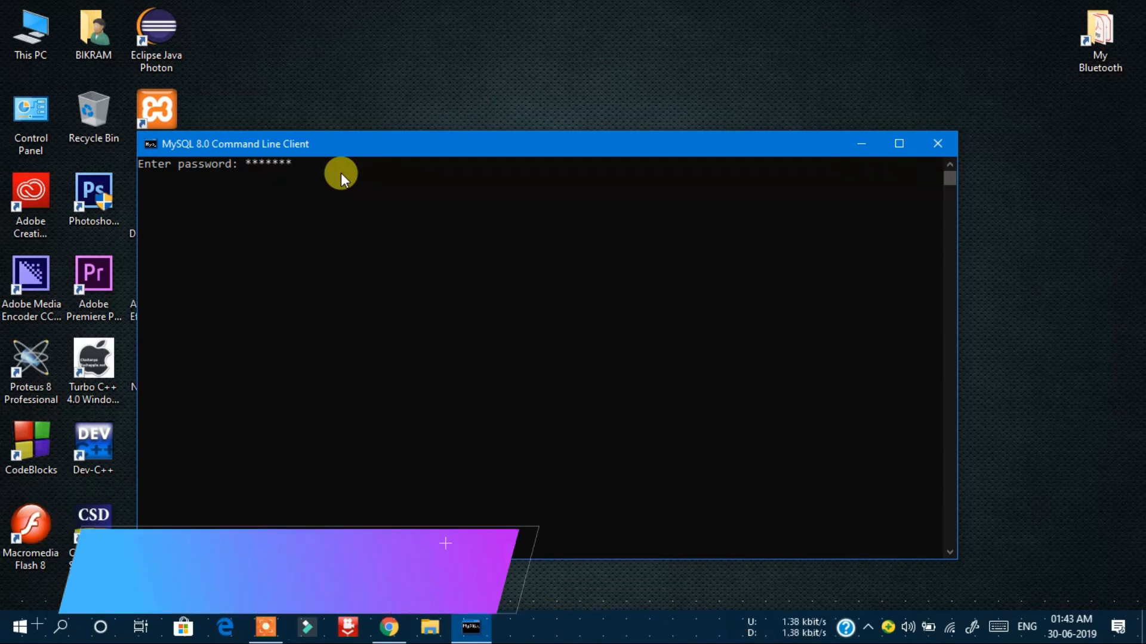
pyautogui.press('Return')
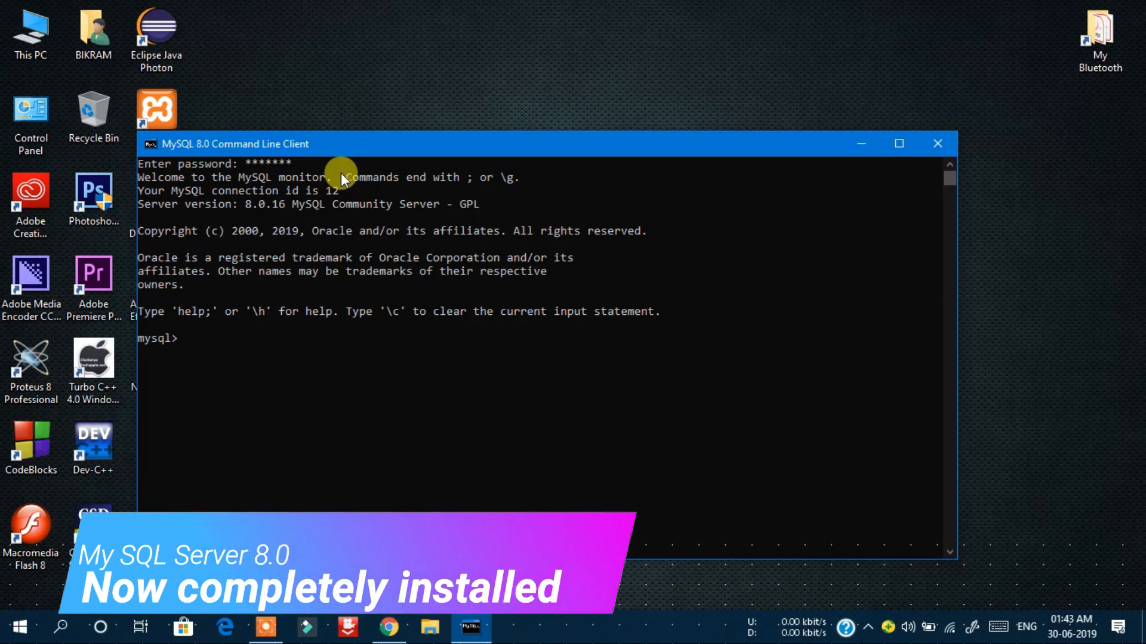